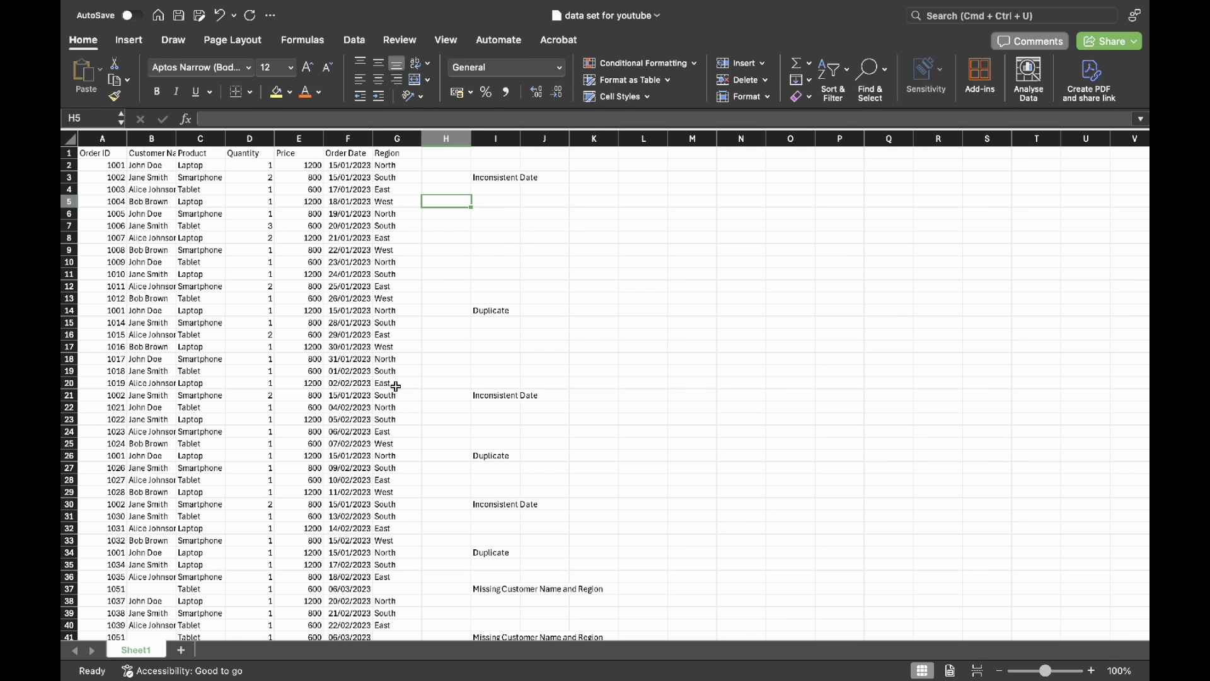
Turn on header filters for the order table and remove its duplicate rows, comparing all columns with headers recognised.
key("ctrl+shift+l")
left_click(135, 211)
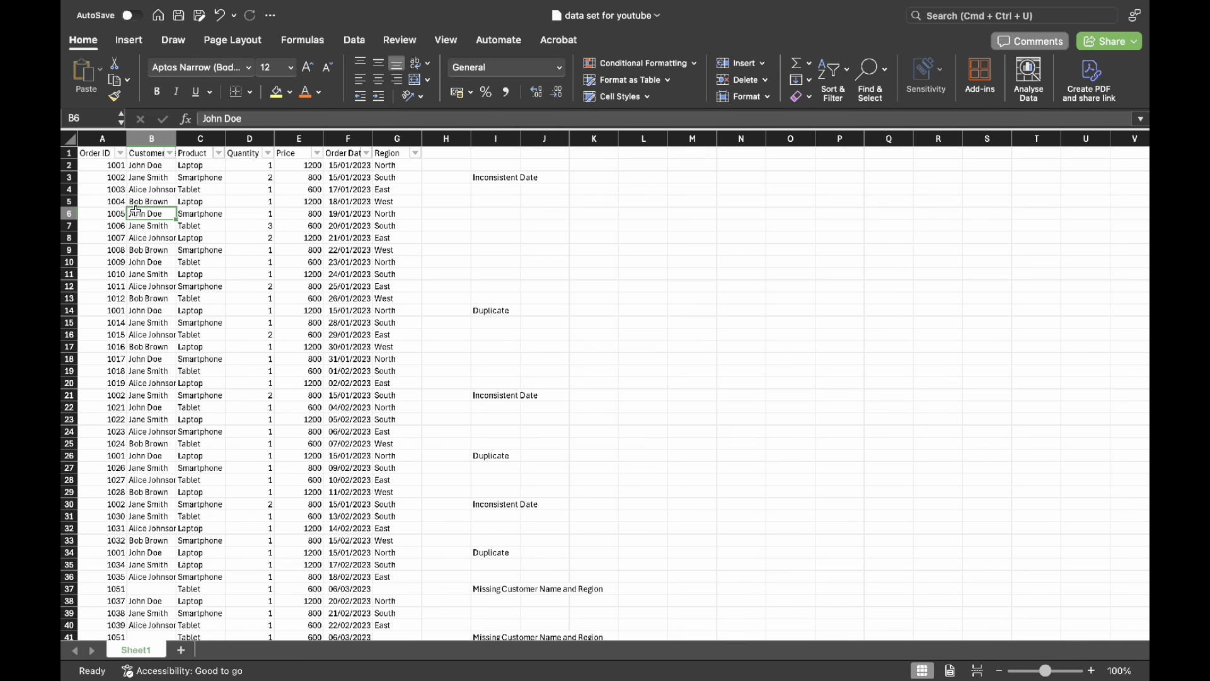
key("ctrl+a")
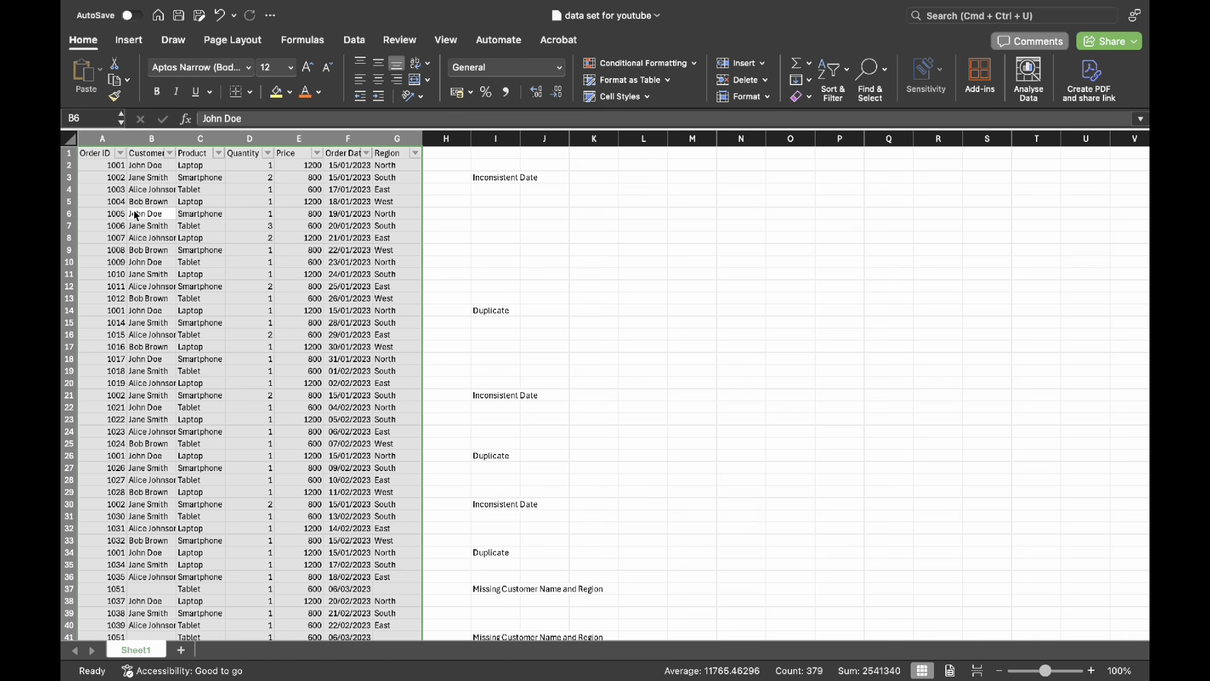
left_click(356, 41)
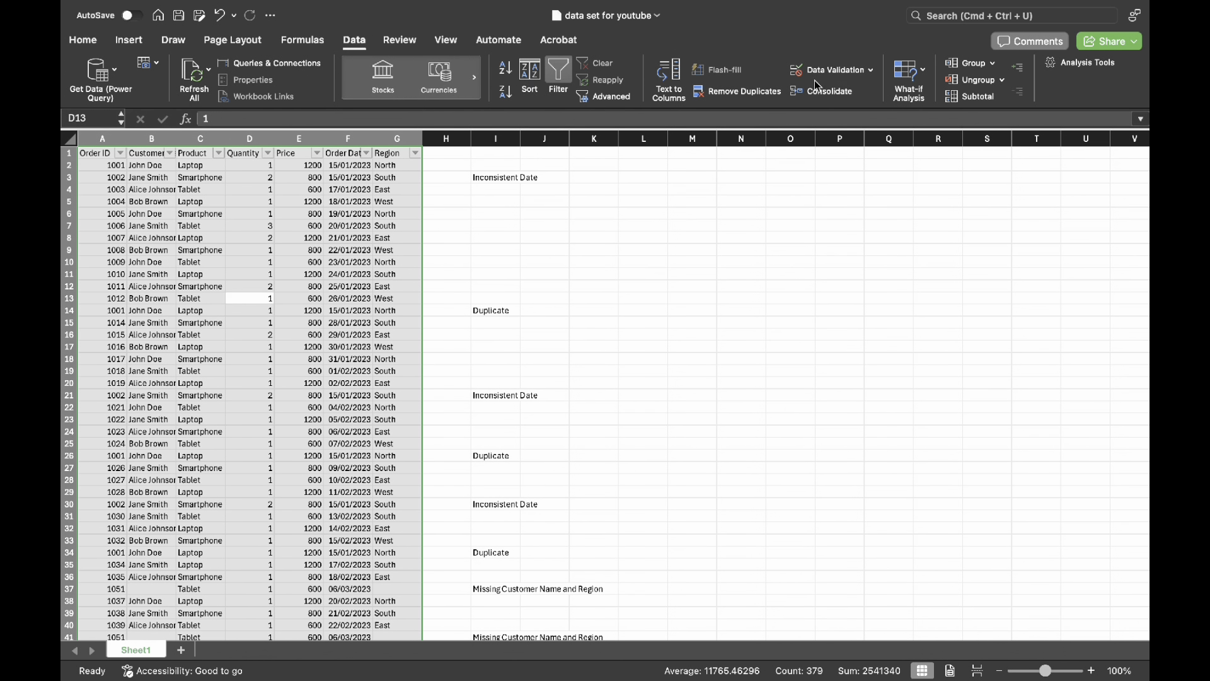
left_click(765, 93)
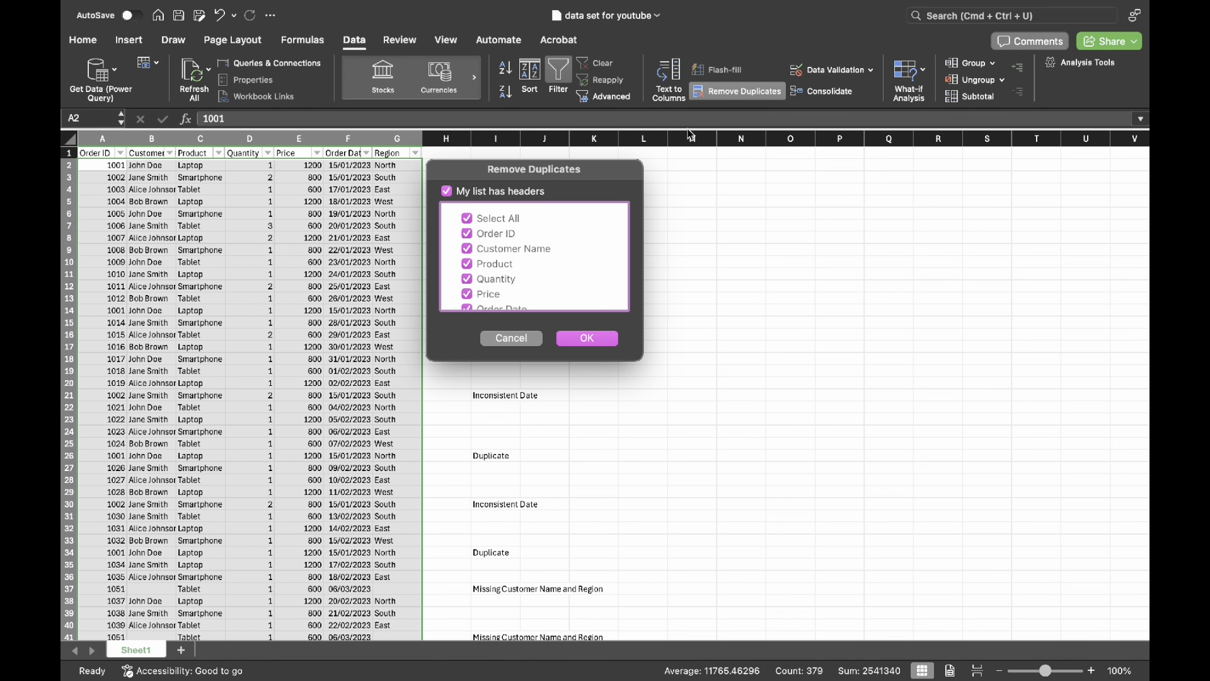
scroll(485, 254, "down", 3)
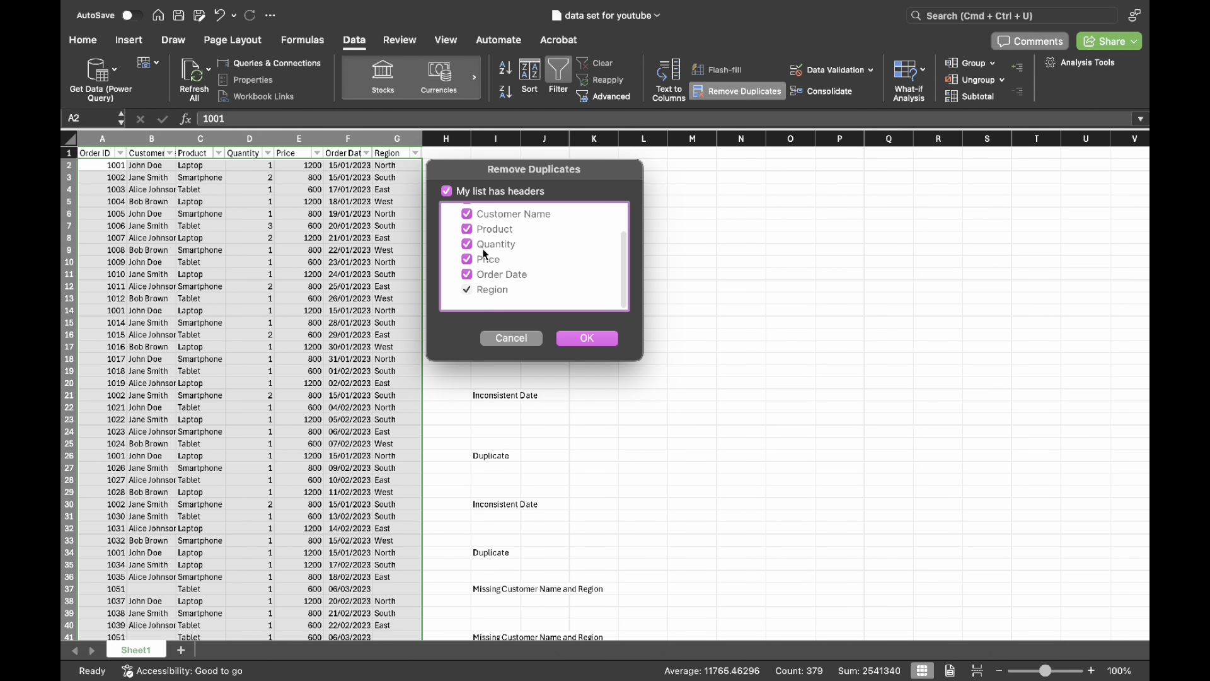
scroll(485, 253, "up", 3)
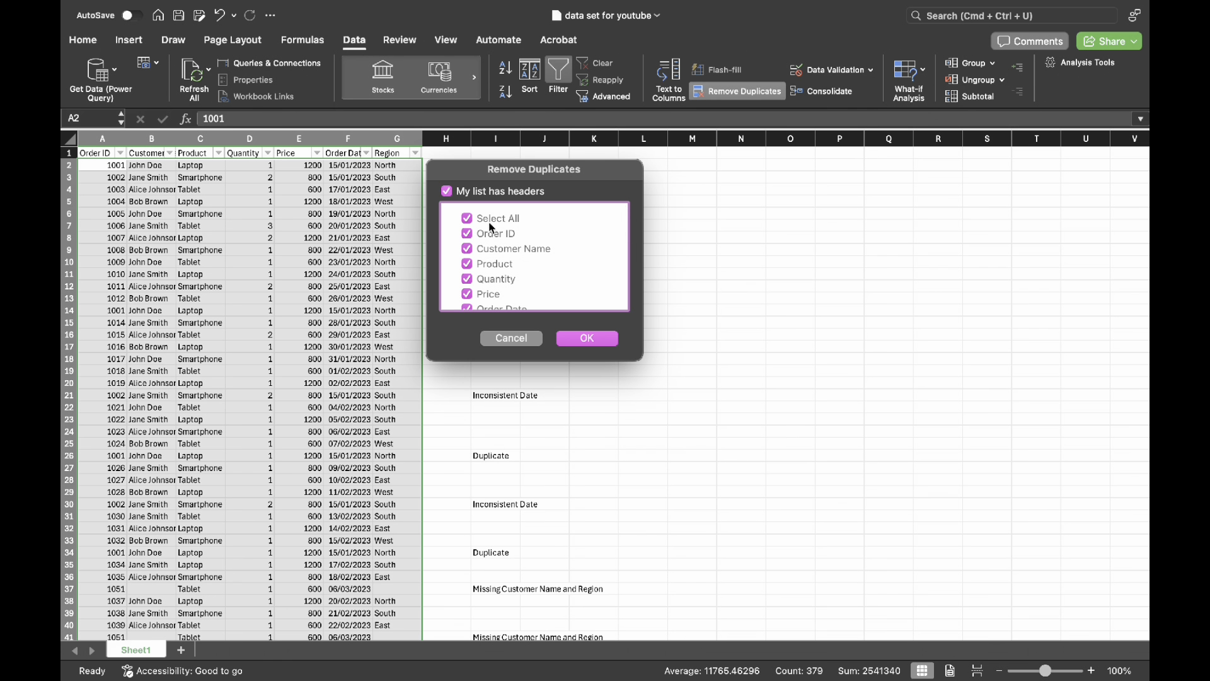
scroll(514, 247, "down", 2)
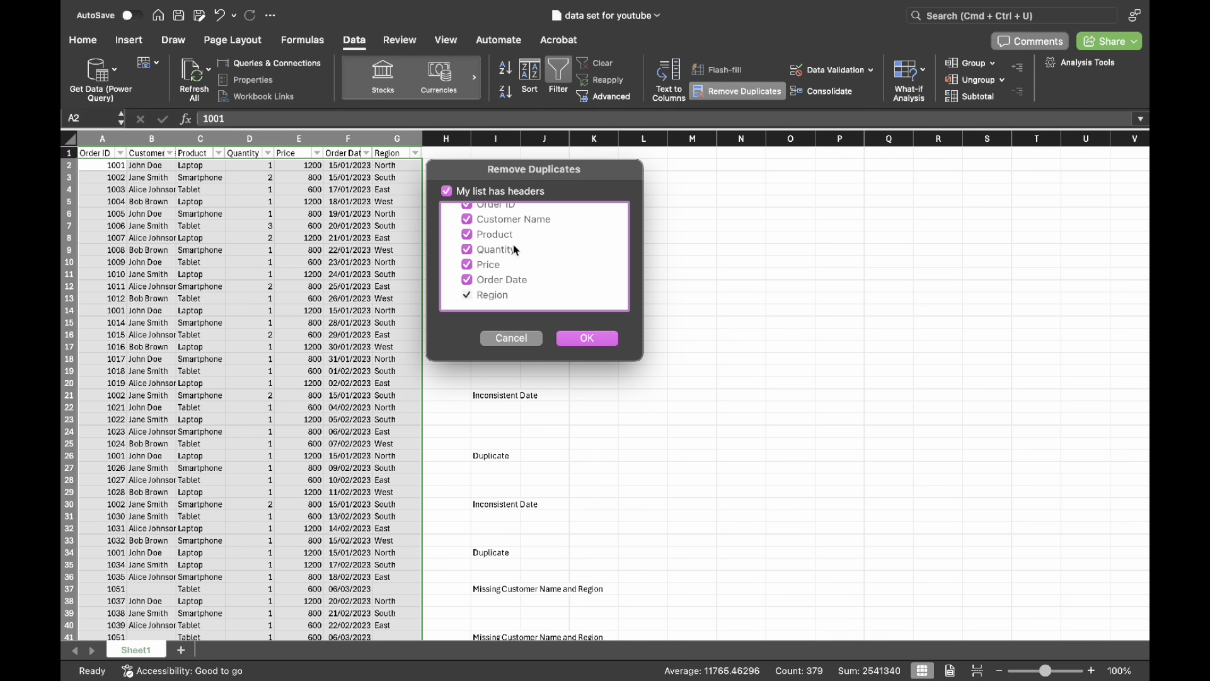
left_click(588, 338)
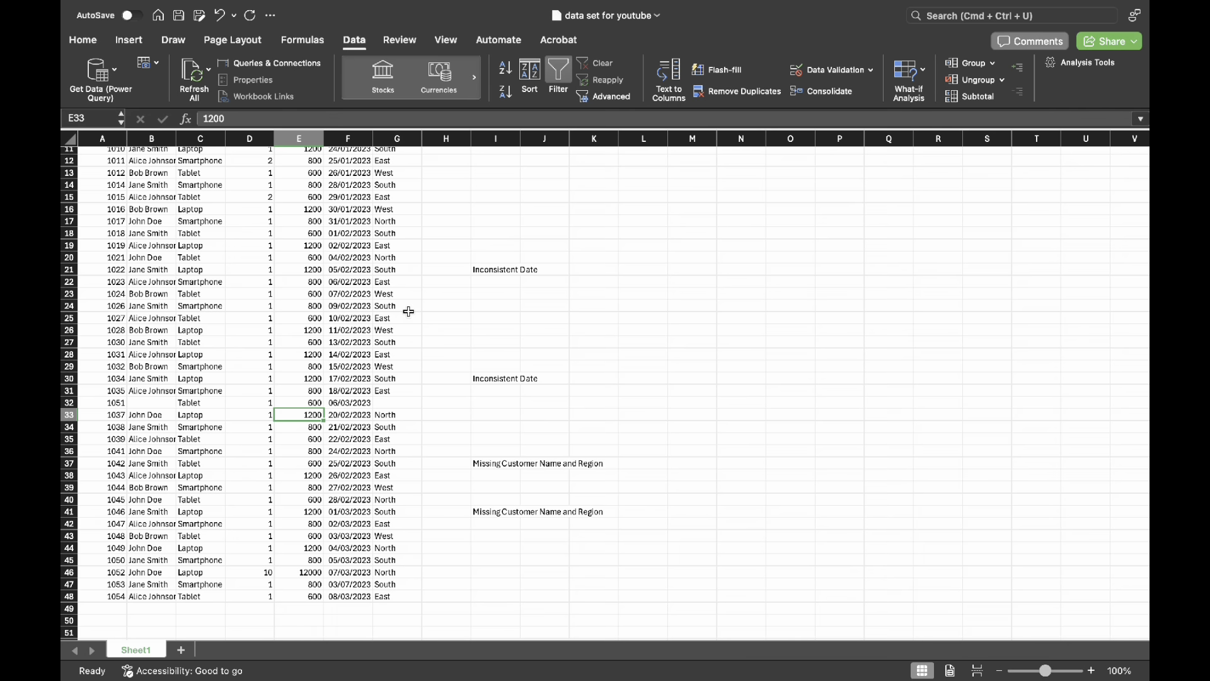
Find the missing values in the order table by selecting its blank cells with Go To Special.
key("super+a")
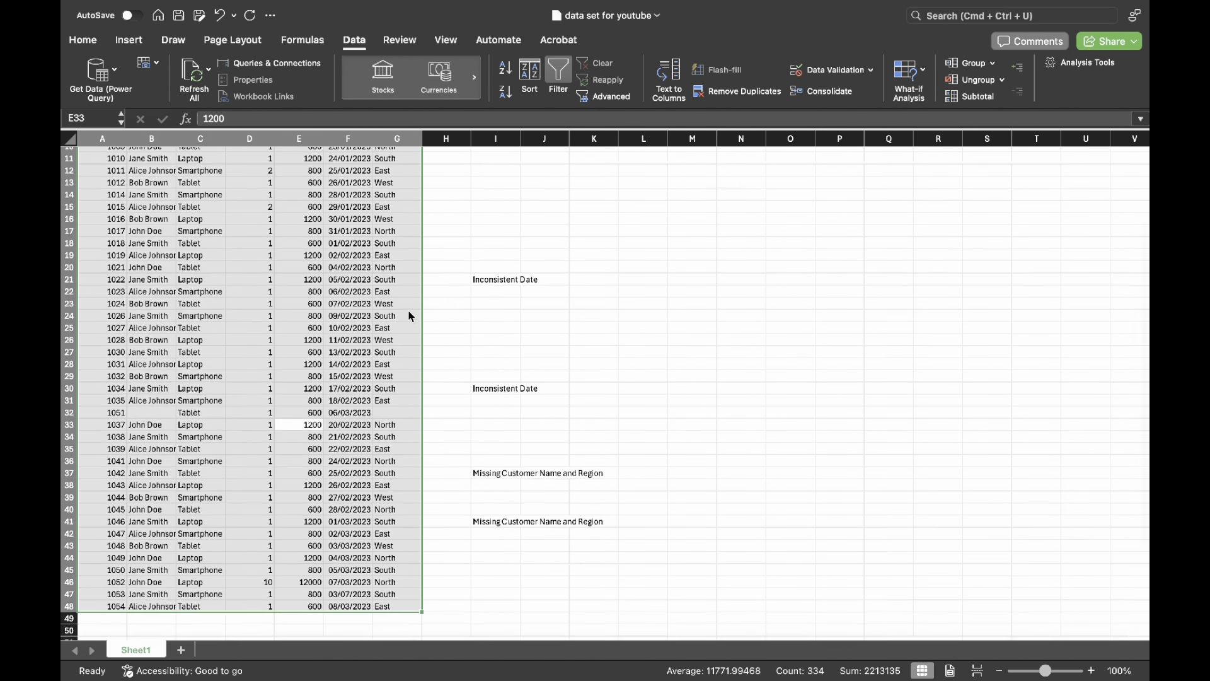
scroll(409, 317, "up", 5)
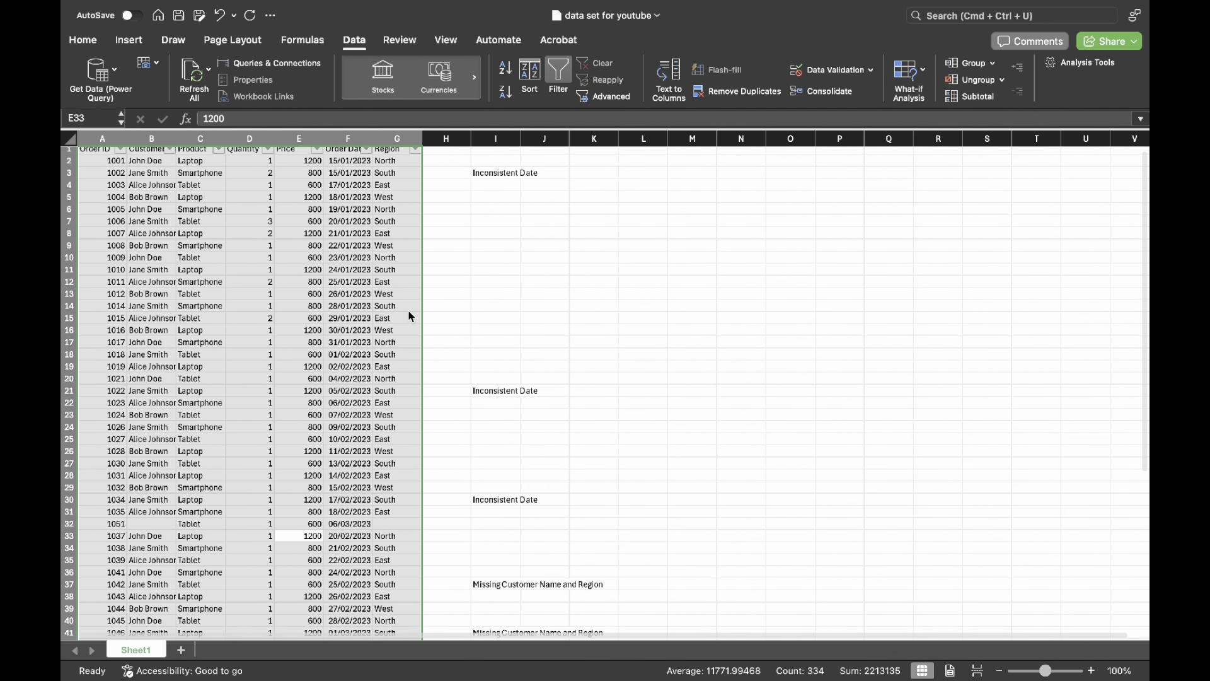
key("super+g")
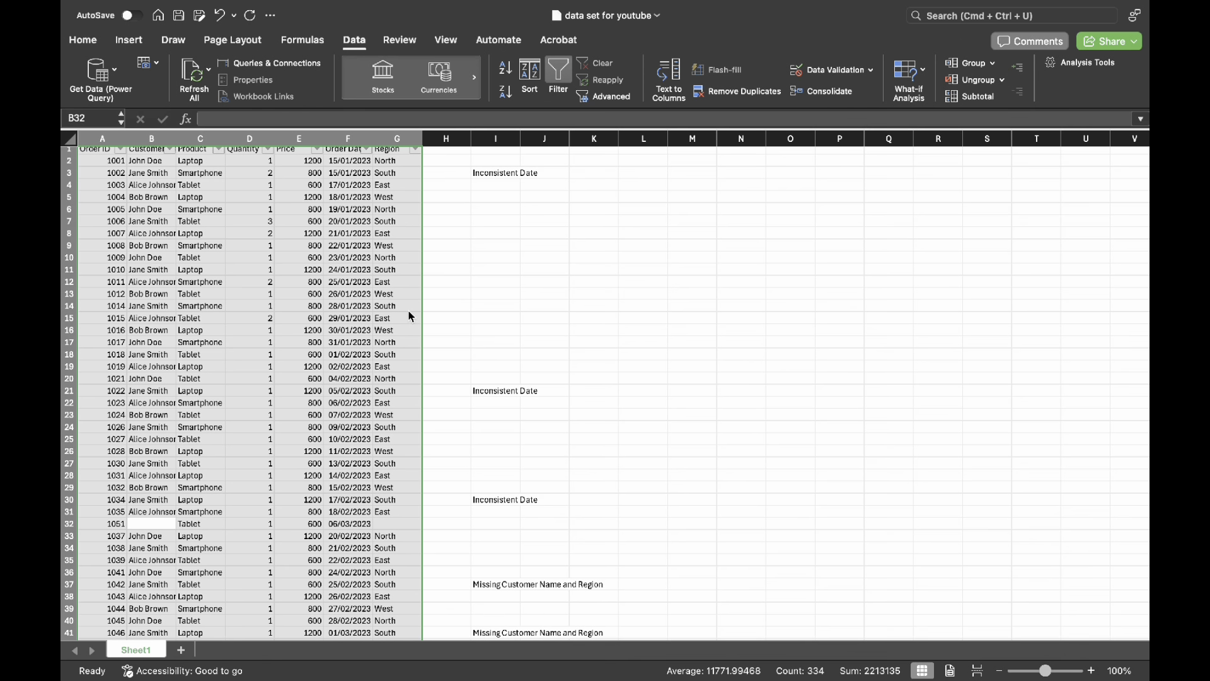
key("ctrl+g")
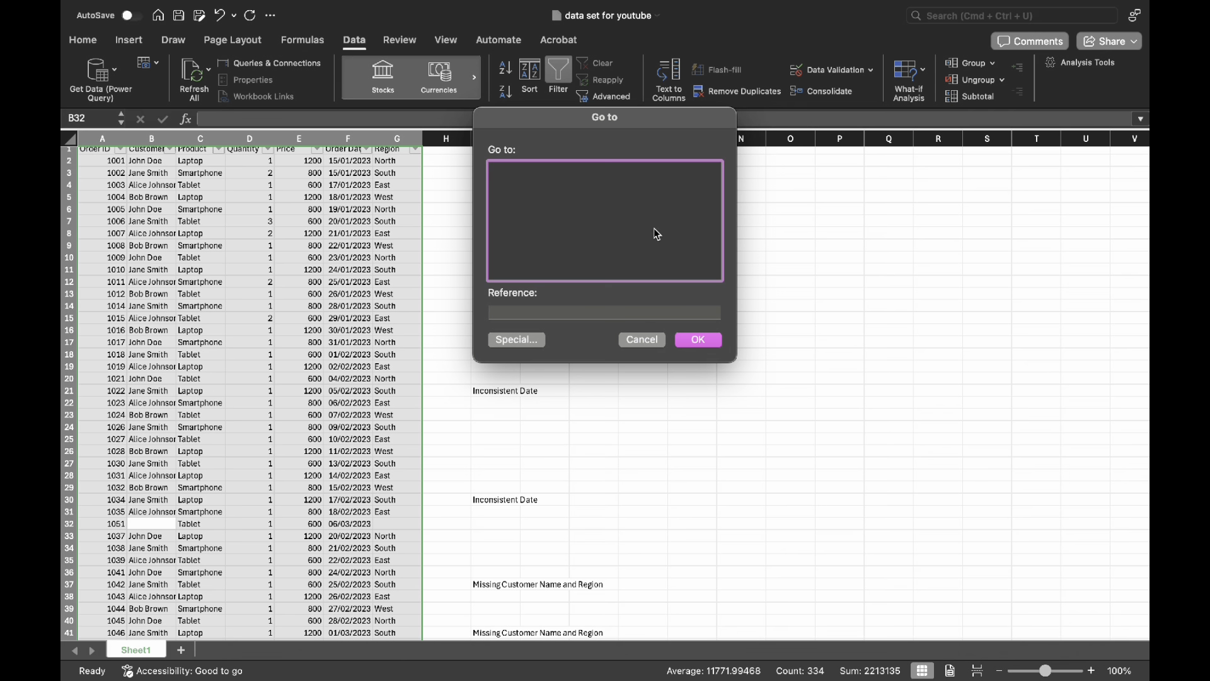
left_click(530, 341)
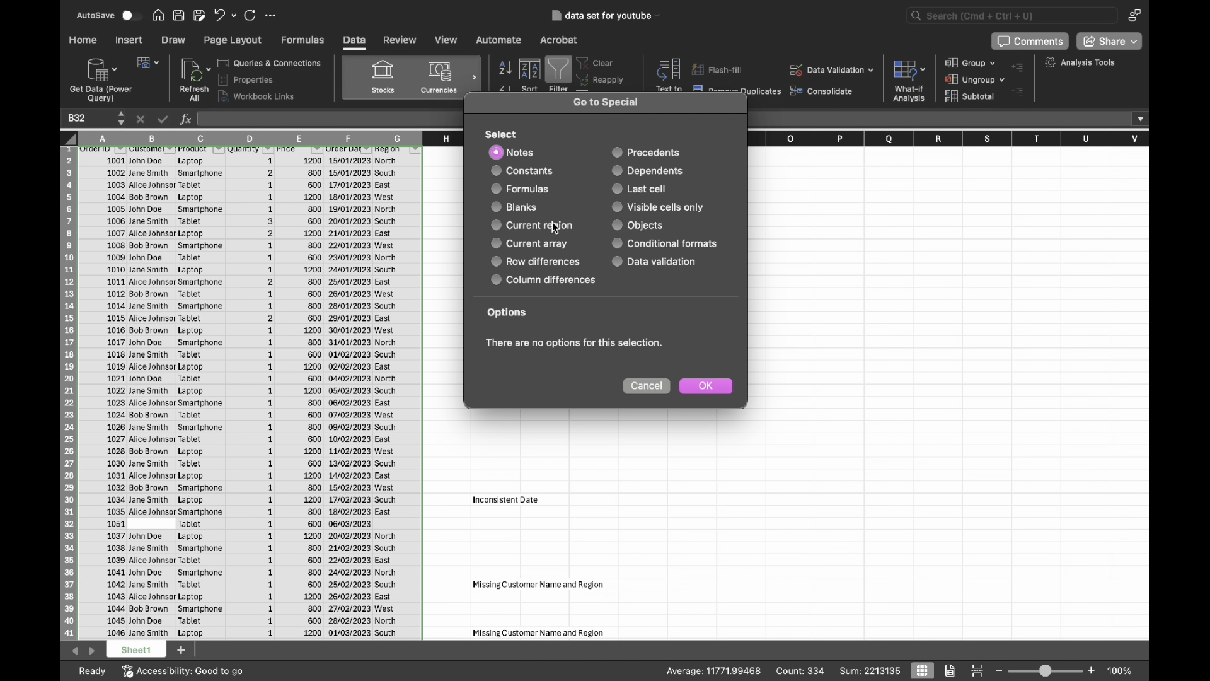
left_click(497, 208)
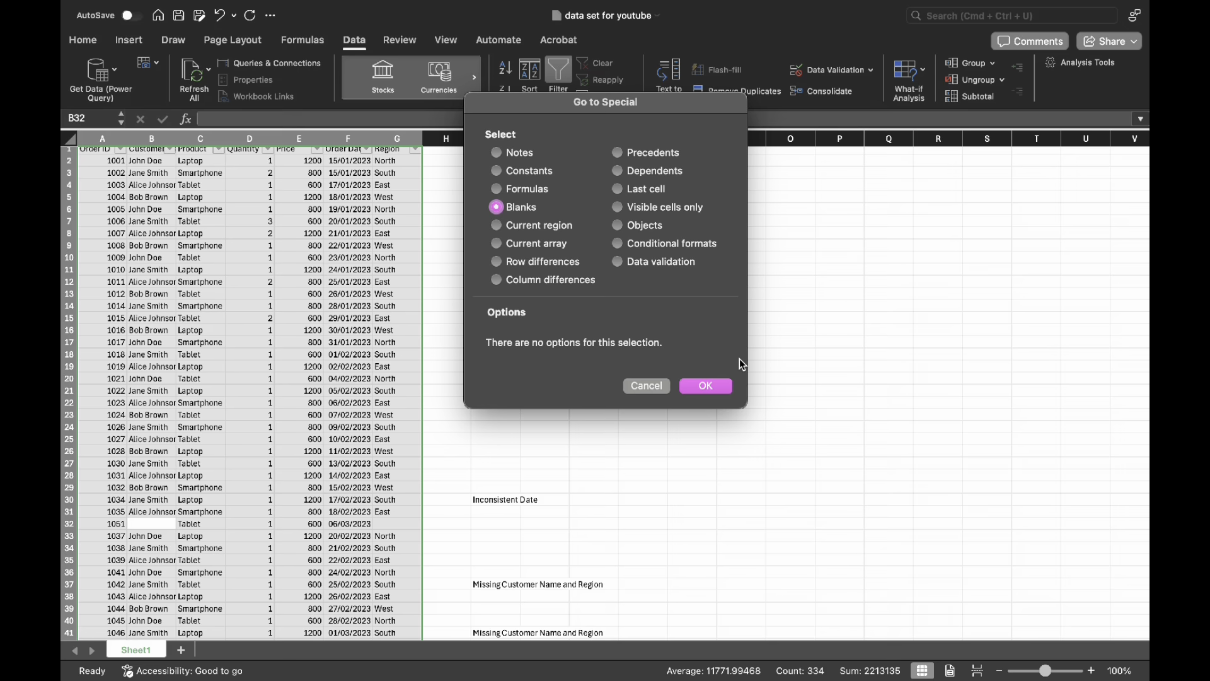
left_click(705, 386)
scroll(351, 329, "down", 6)
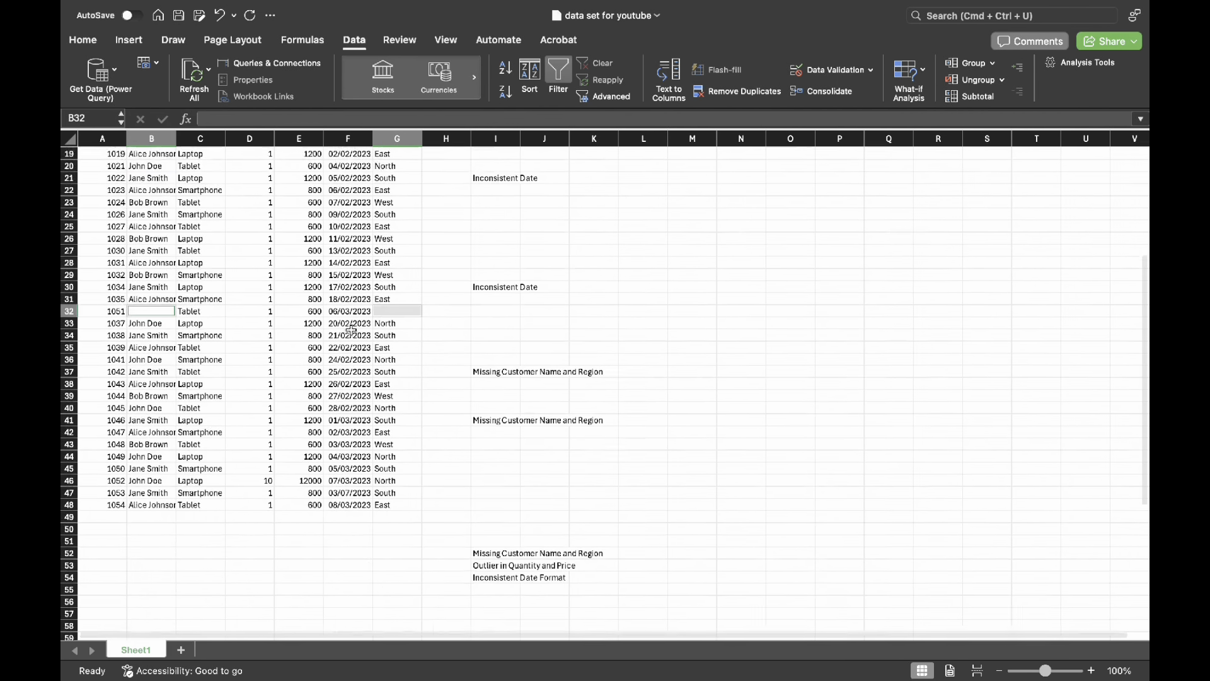
scroll(351, 328, "down", 3)
scroll(352, 264, "up", 10)
scroll(355, 190, "down", 1)
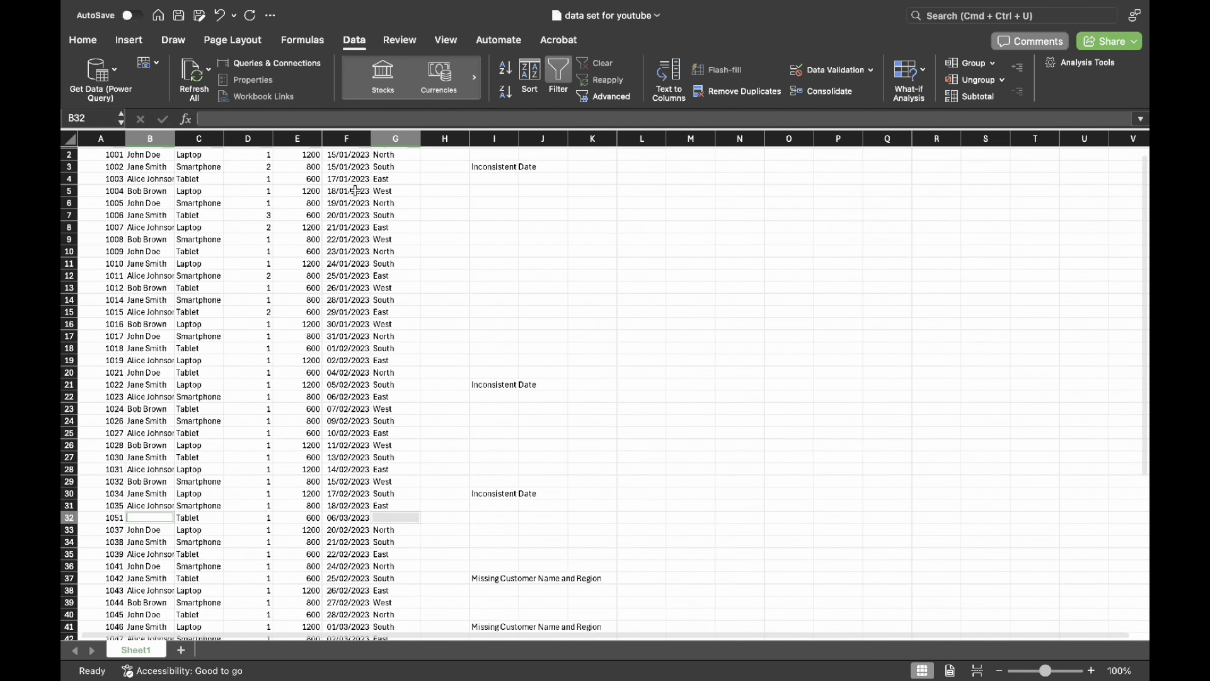
scroll(373, 463, "down", 4)
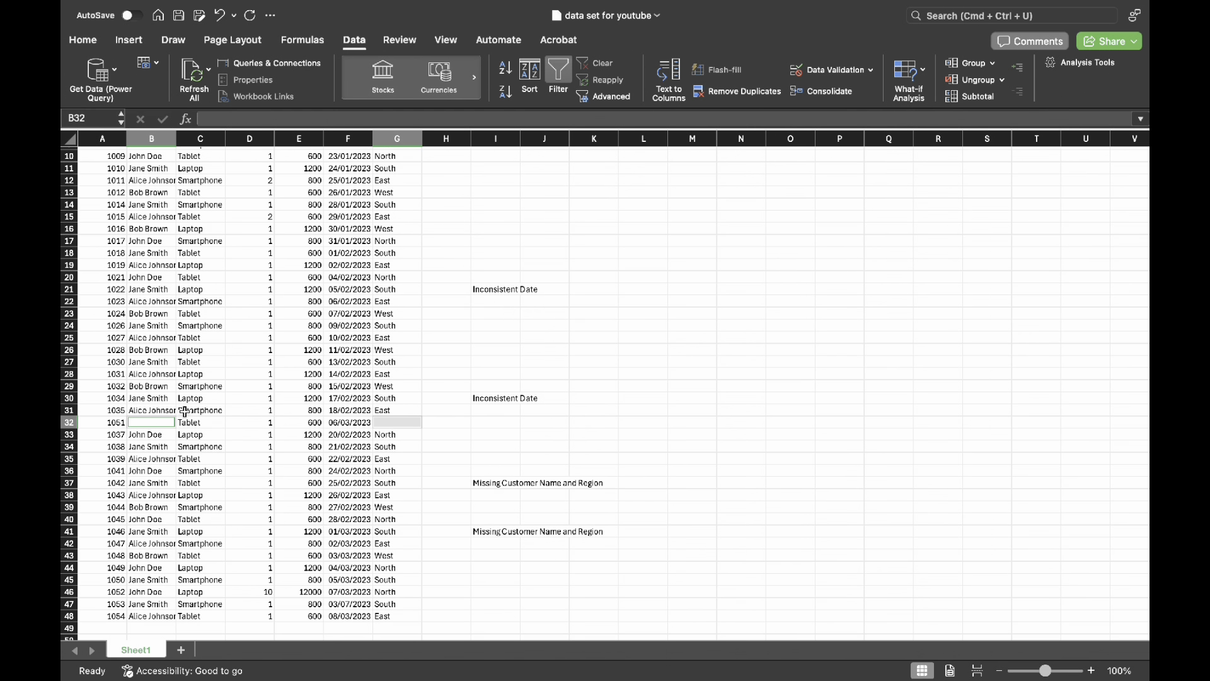
scroll(185, 413, "up", 4)
Filter the Customer Name column so that only the orders of the last named customer in the list are shown.
left_click(69, 159)
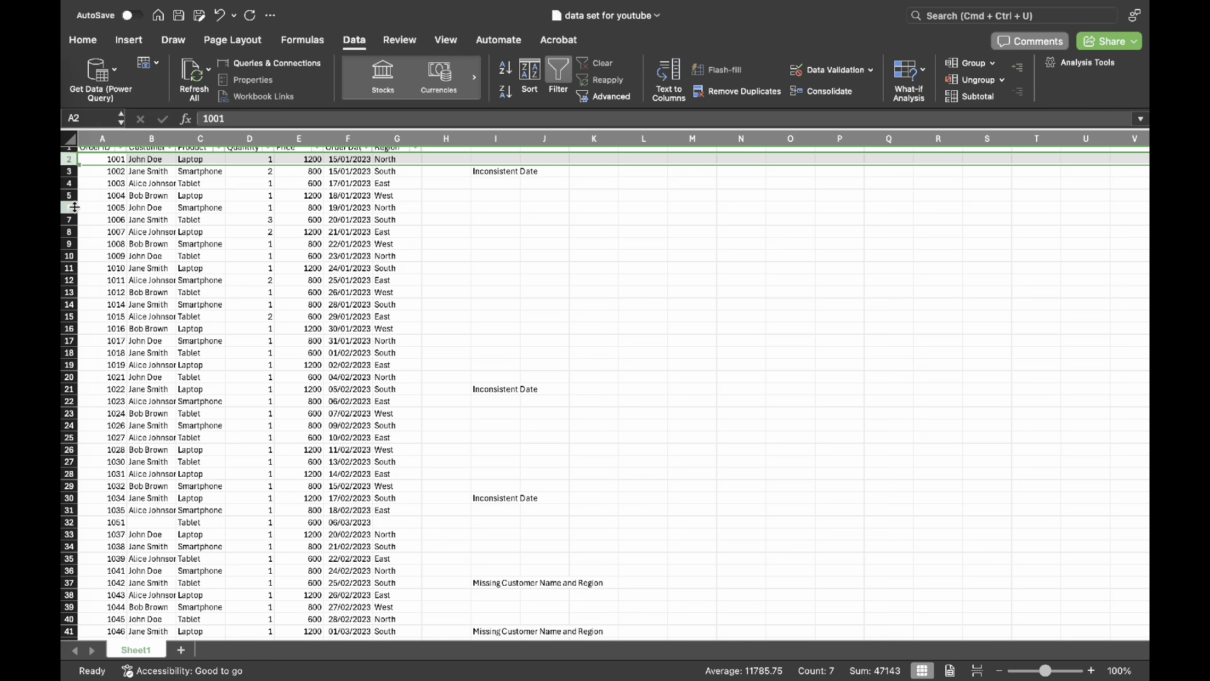
left_click(139, 194)
scroll(140, 193, "up", 1)
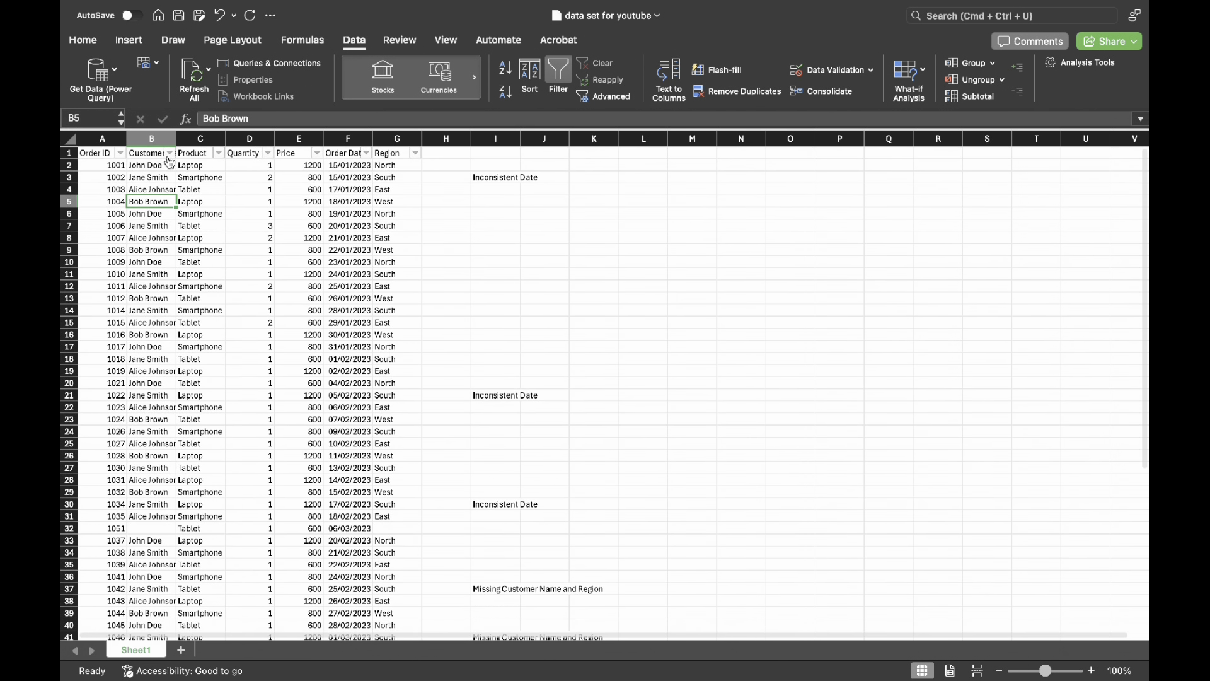
left_click(169, 156)
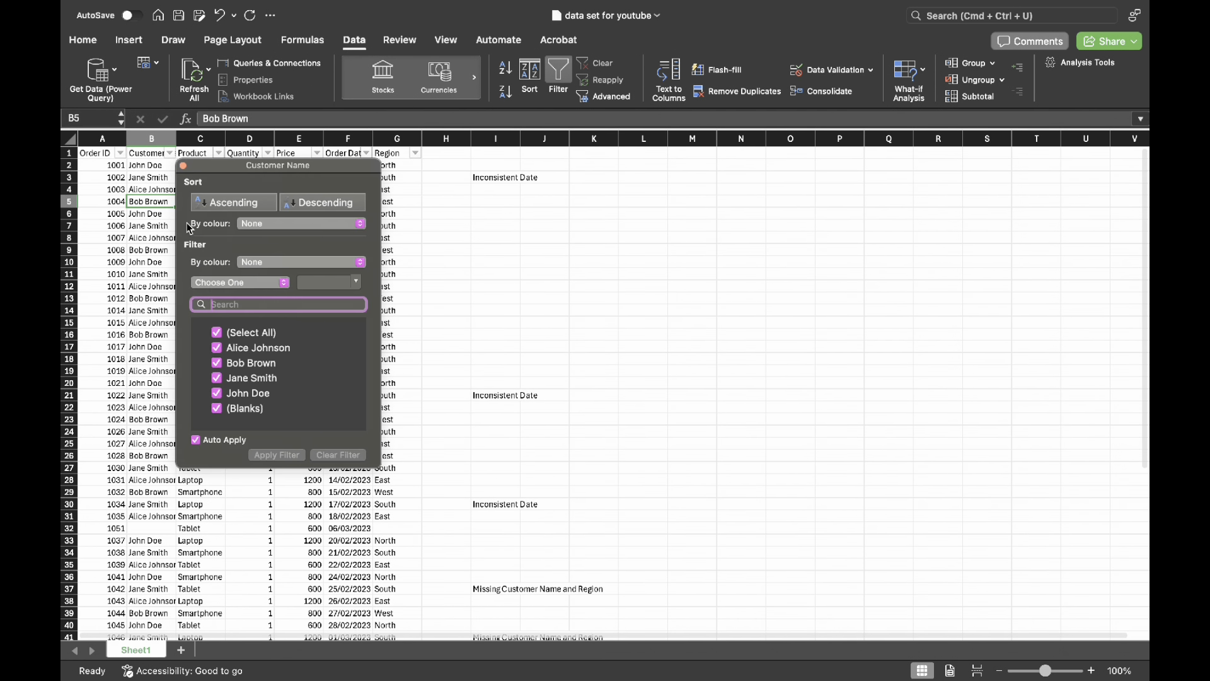
left_click(214, 335)
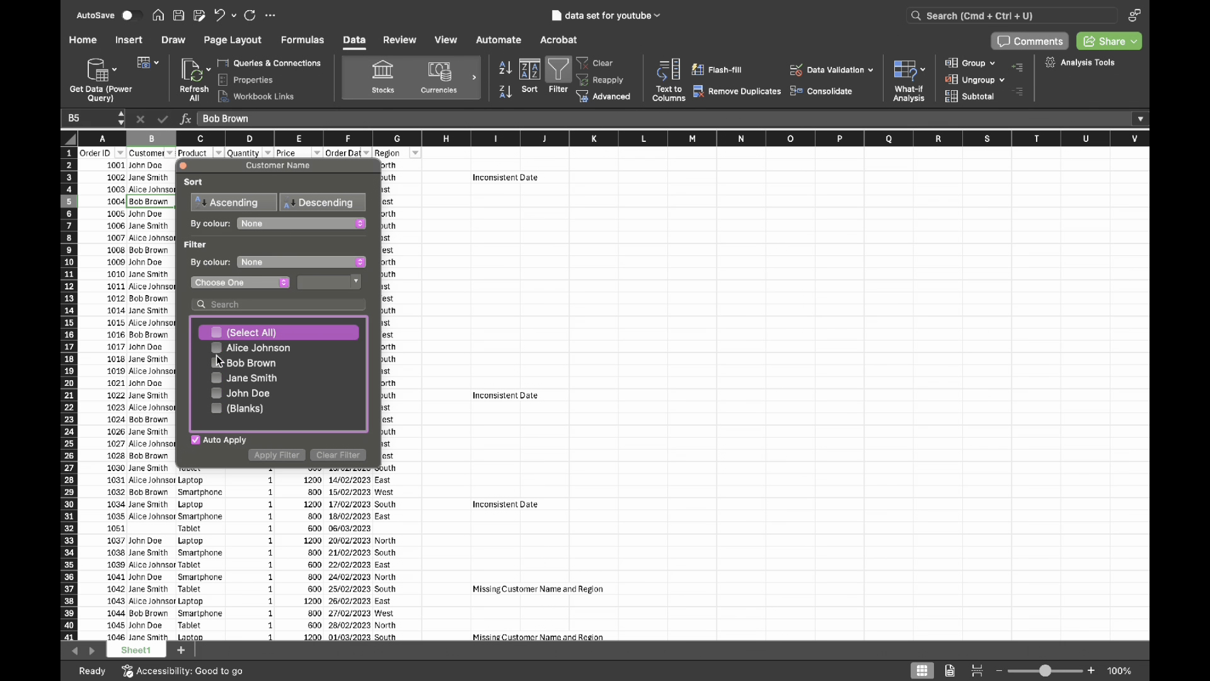
left_click(216, 394)
left_click(155, 316)
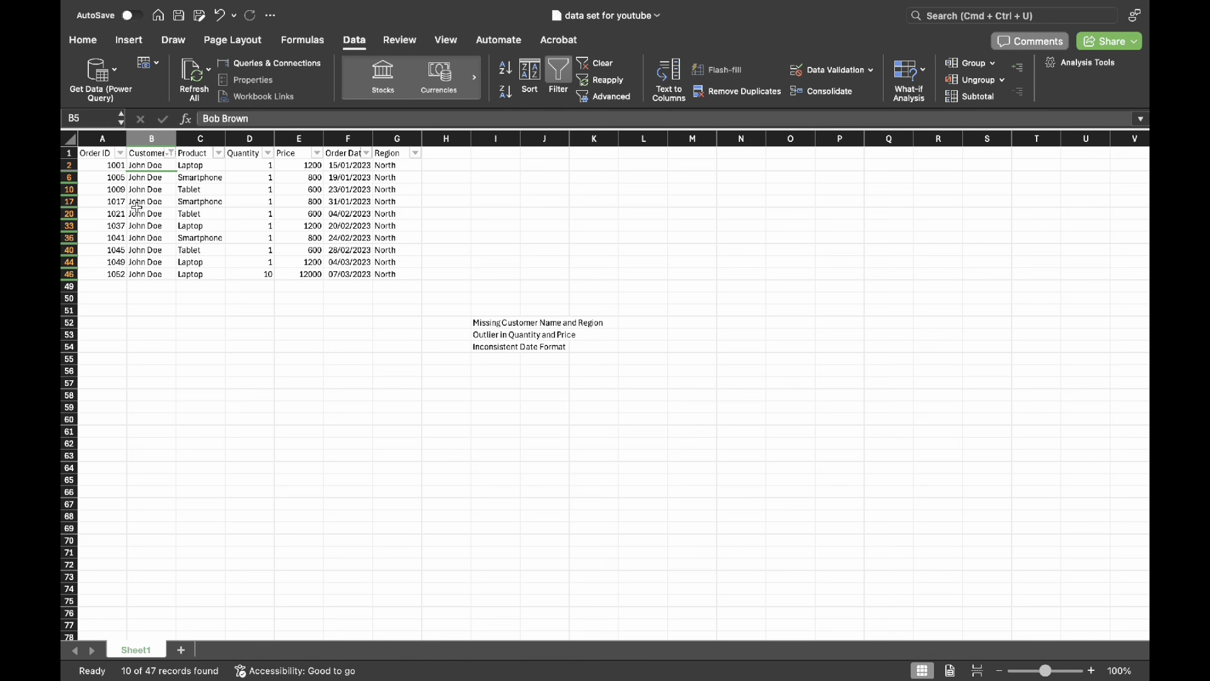
Reset the Customer Name filter to show all customers and blanks.
left_click(171, 153)
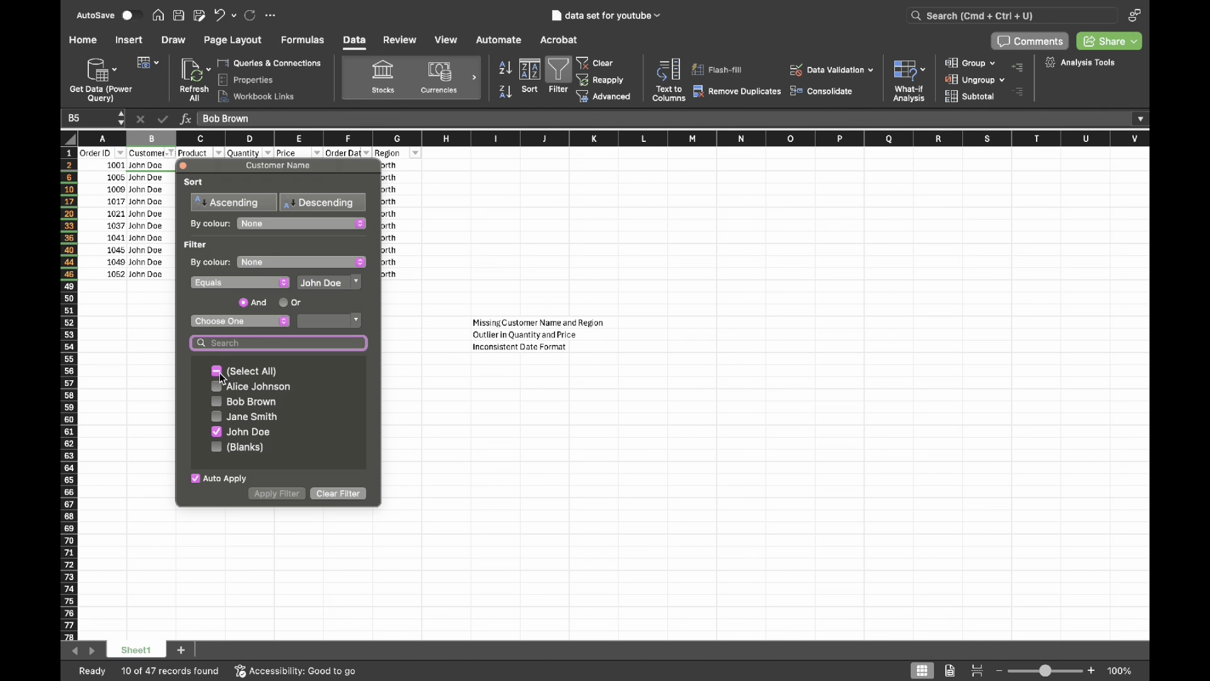
left_click(218, 371)
left_click(140, 312)
Fill the blank cells in row 32 with the missing customer's full name in B32 and the region West in G32.
scroll(180, 434, "down", 3)
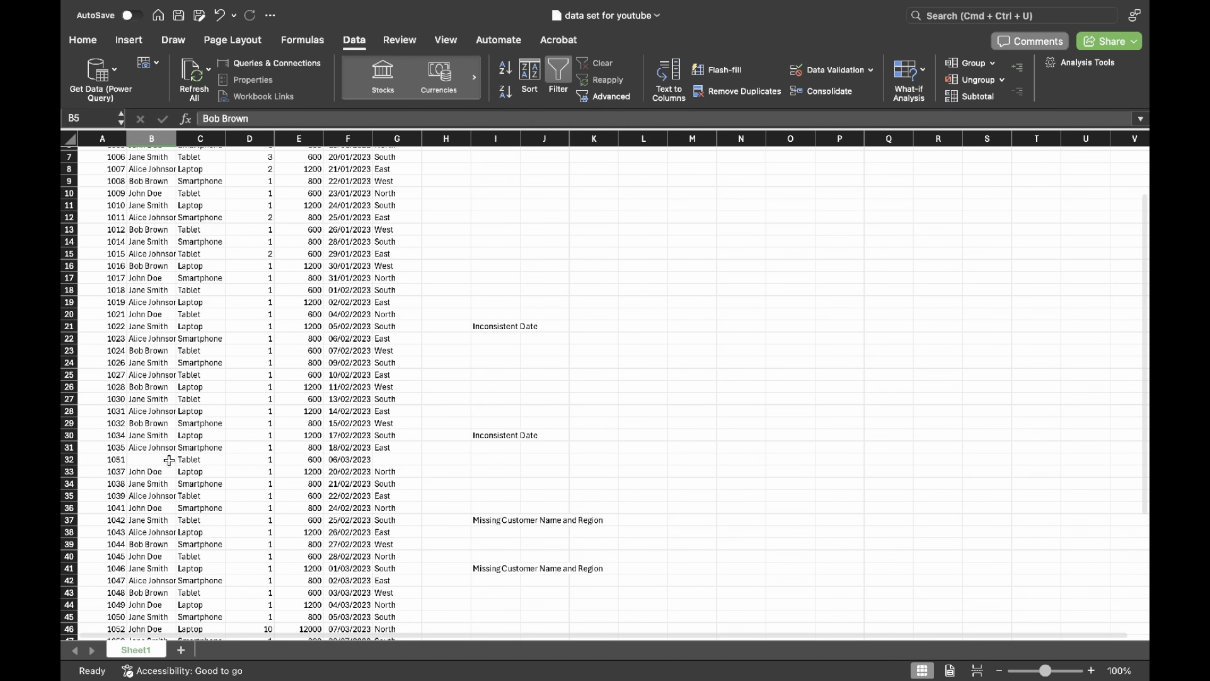
left_click(161, 456)
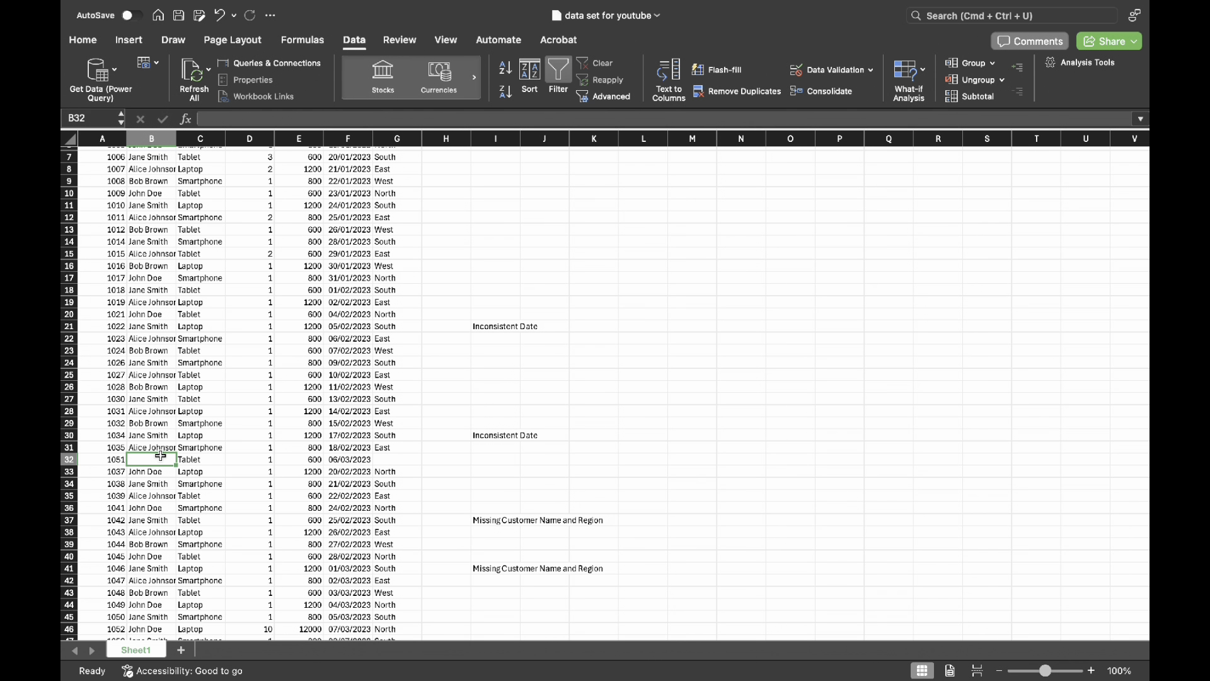
key("Right")
key("Right")
key("Right")
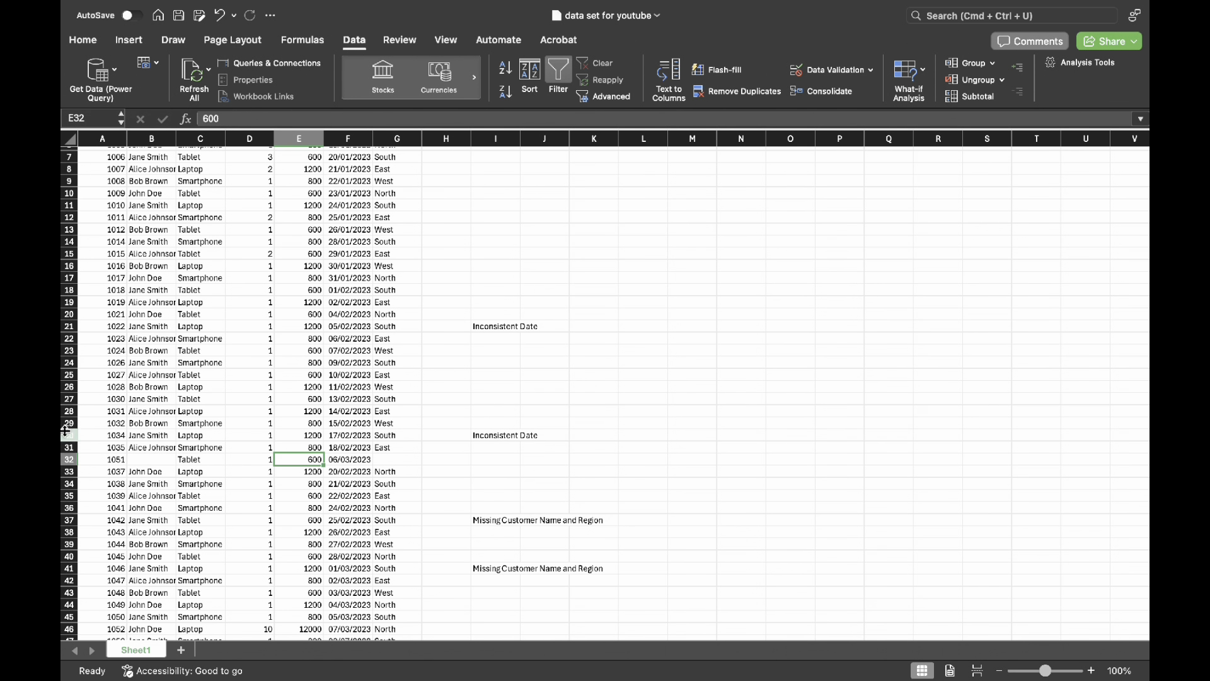
scroll(152, 241, "up", 3)
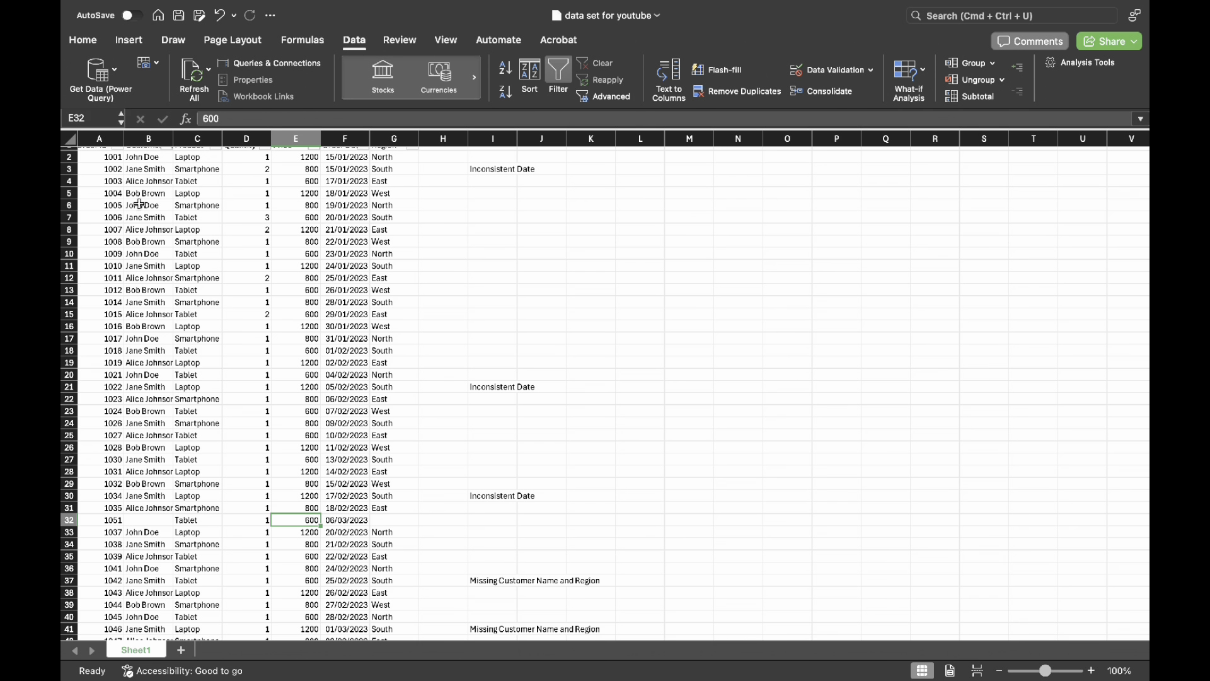
left_click(155, 512)
left_click(153, 519)
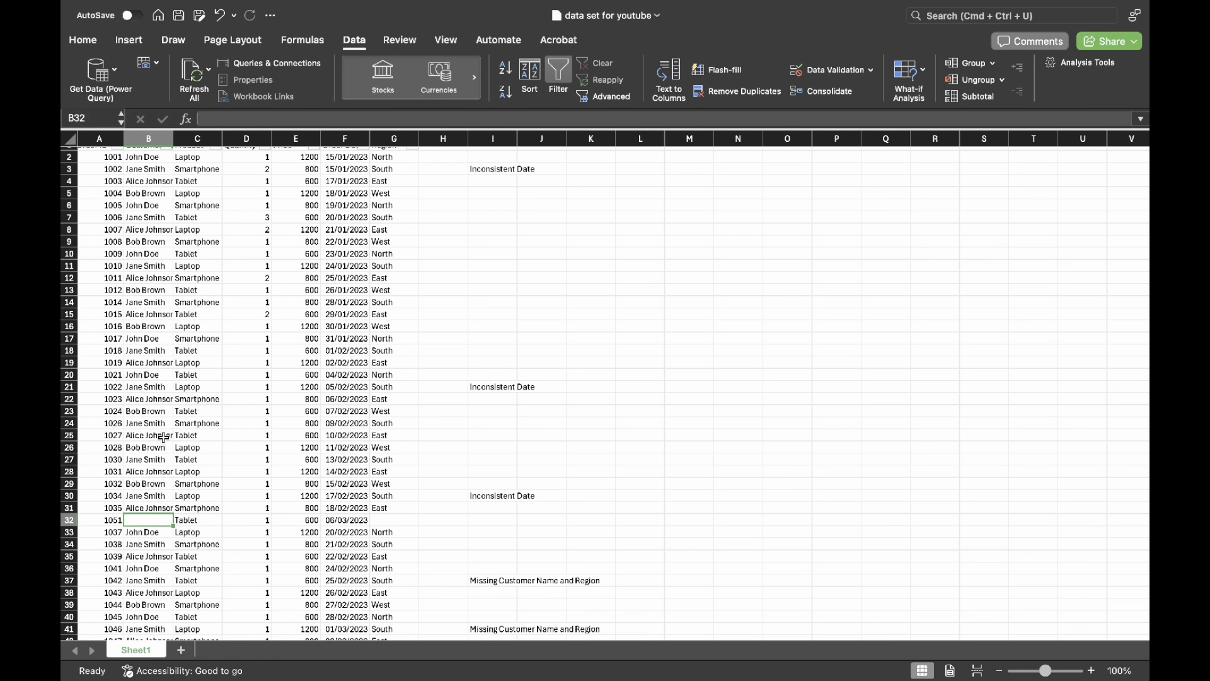
scroll(149, 445, "down", 2)
type("Bob Brown")
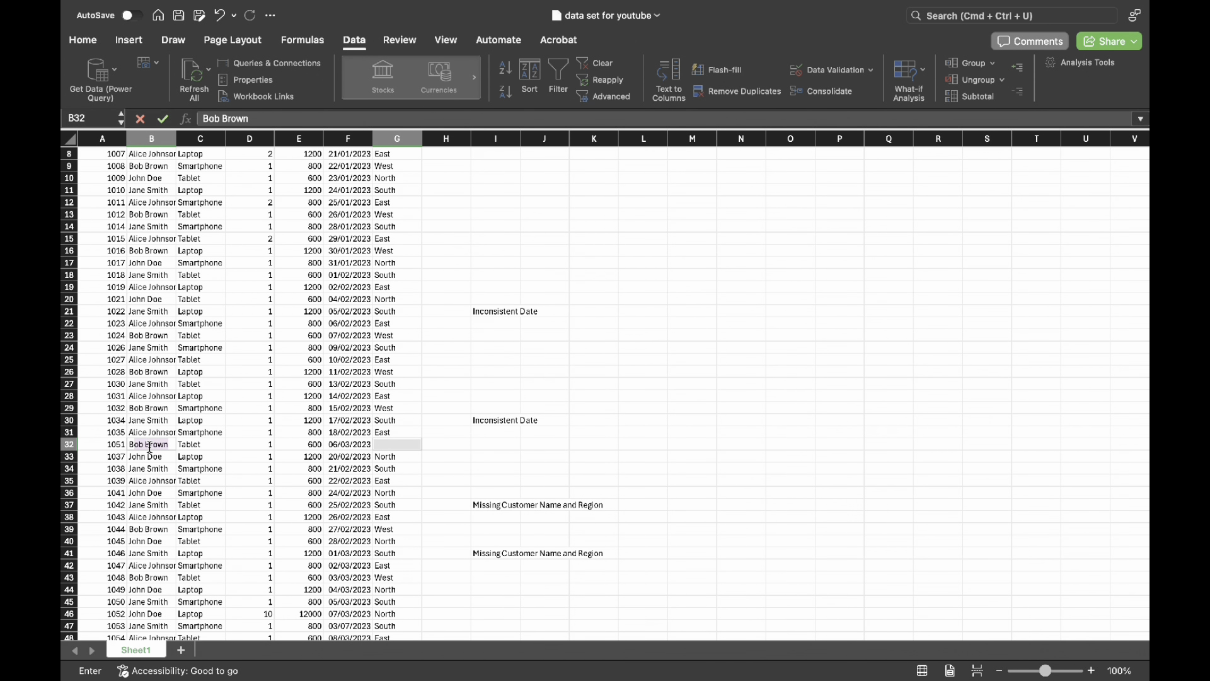
key("Return")
type("we")
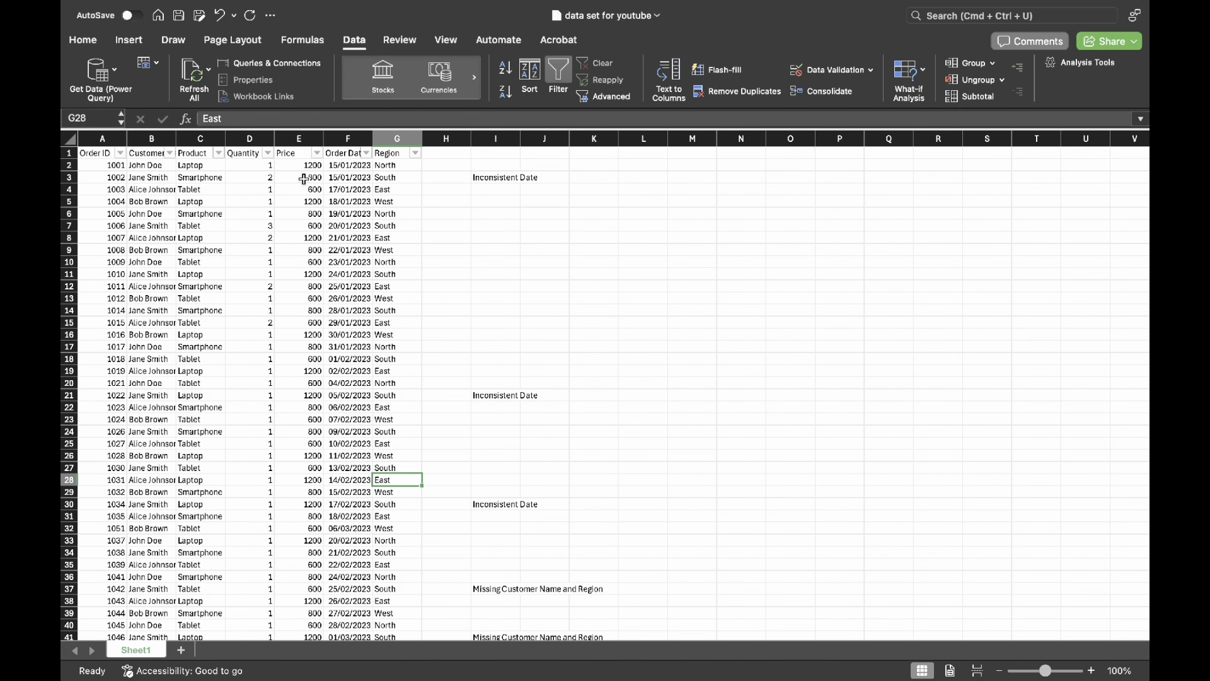
Filter the Quantity column to show only the value 10 and select the quantity cell of that order.
left_click(268, 154)
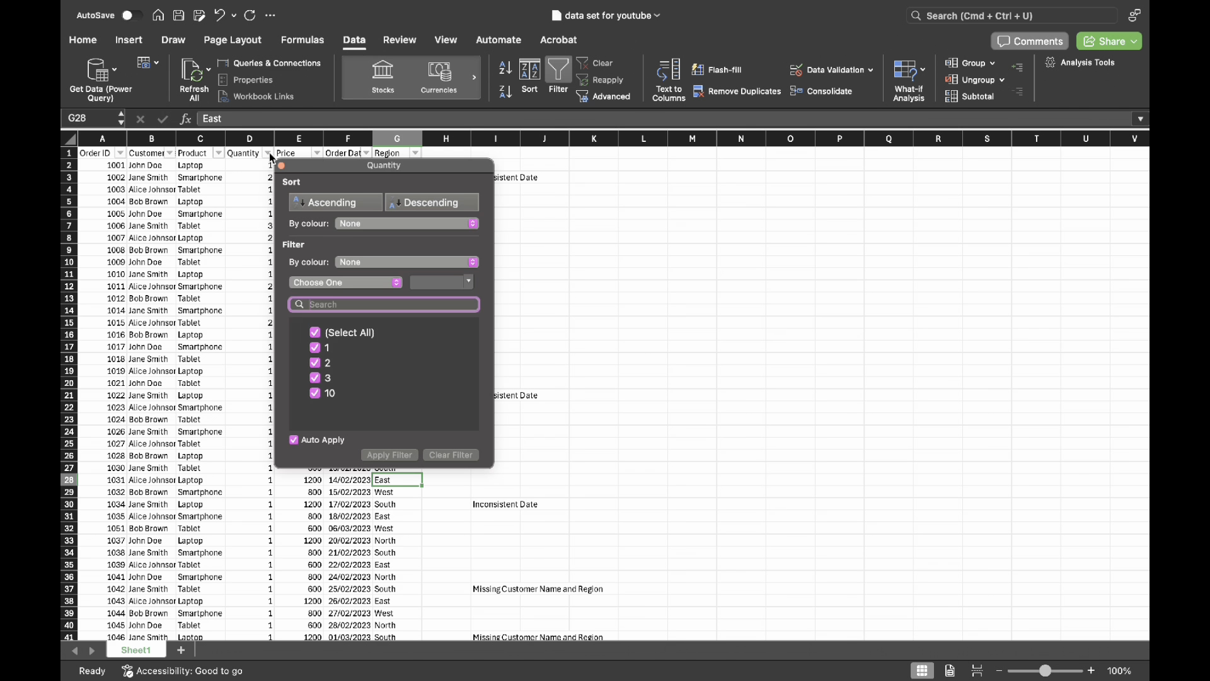
left_click(315, 333)
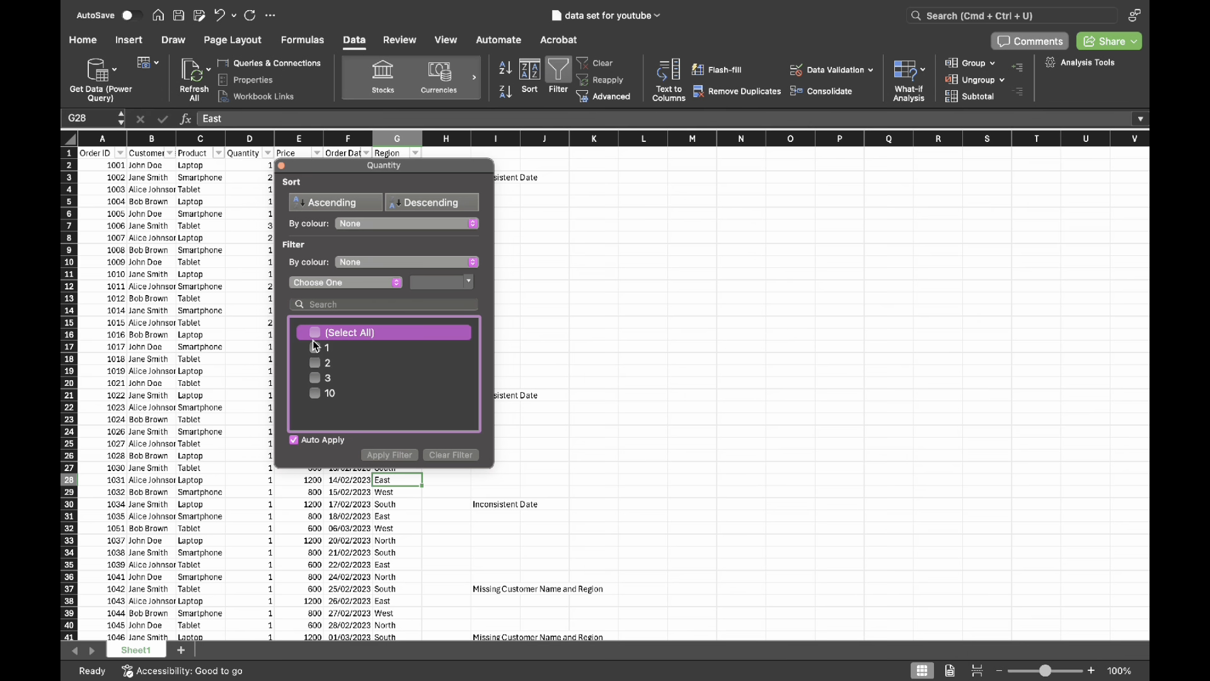
left_click(314, 393)
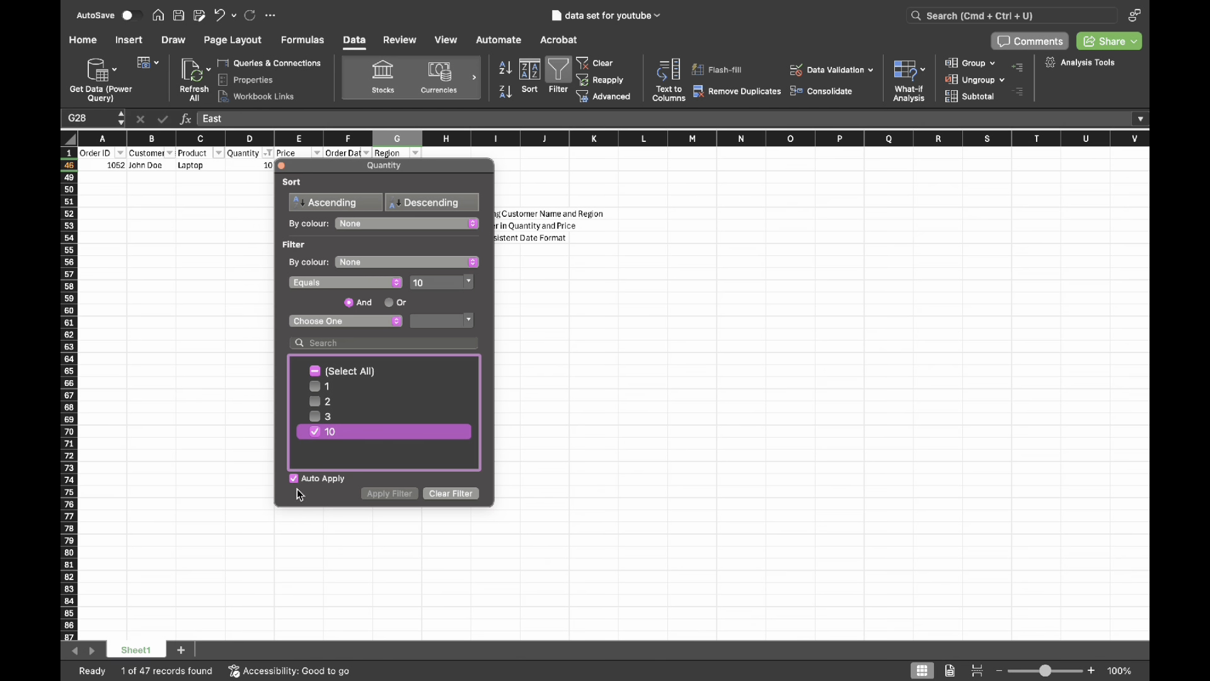
left_click_drag(321, 176, 669, 175)
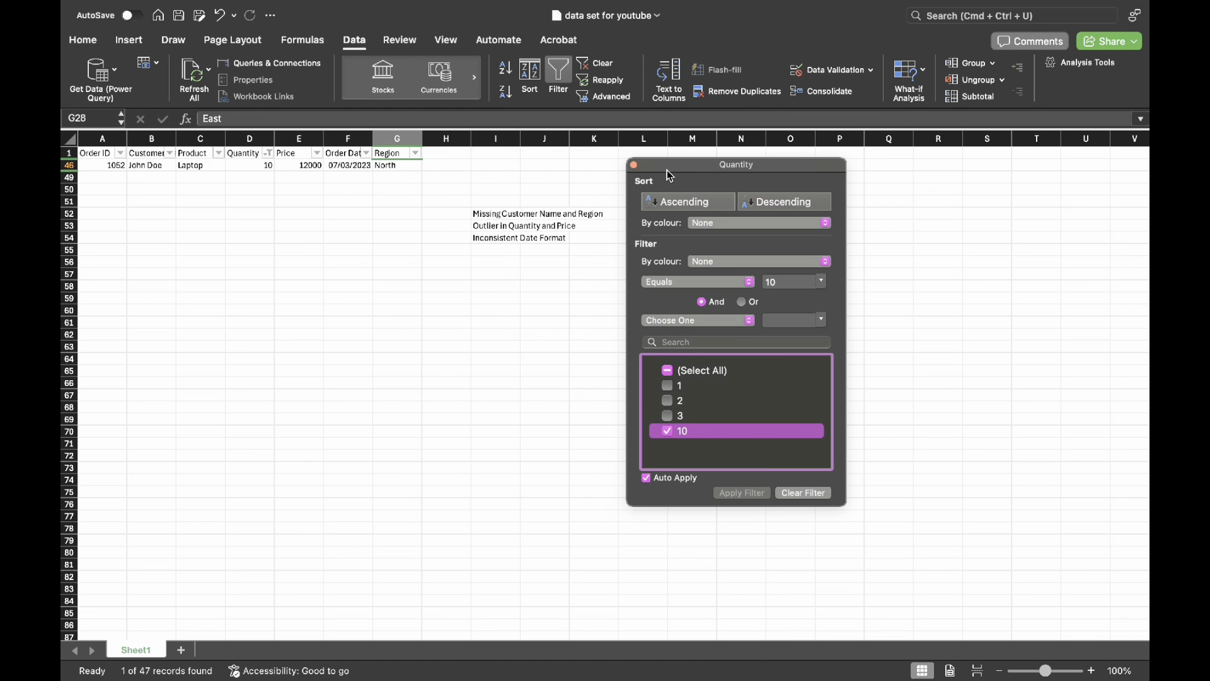
left_click(265, 176)
left_click(264, 165)
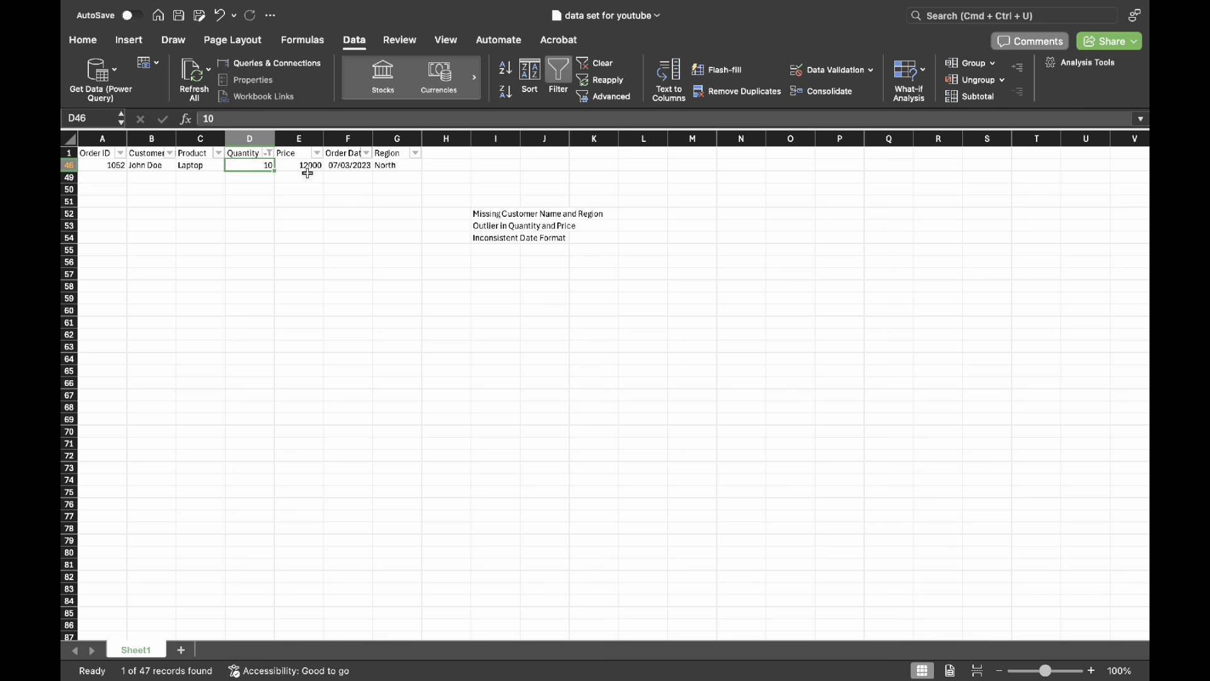
Correct the outlier order in row 46 by setting its quantity to 1 and its price to 1200.
type("1")
key("Tab")
type("1200")
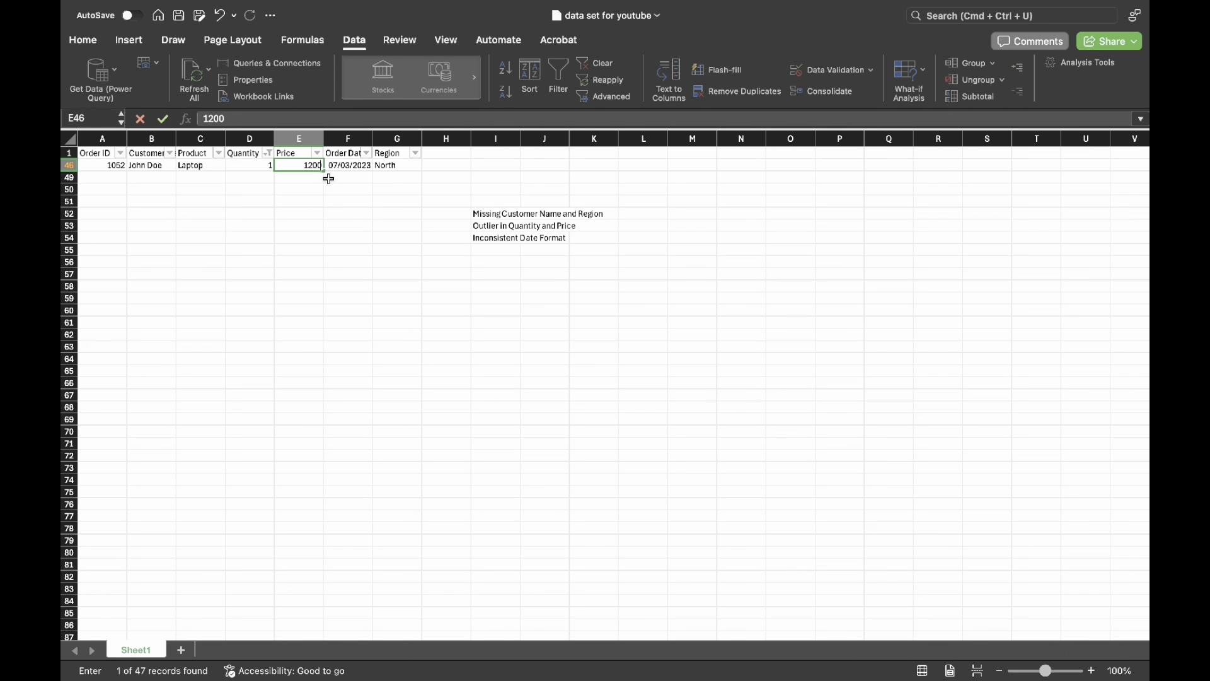
key("Return")
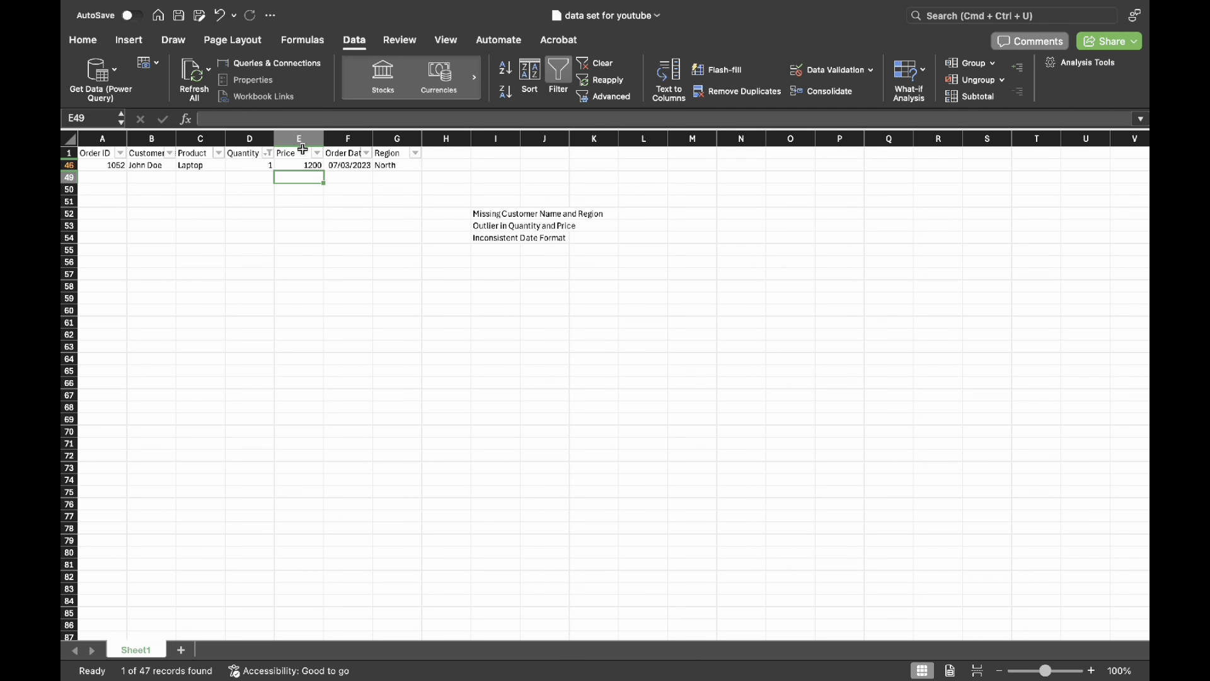
Reset the Quantity filter so that the orders with all quantities are shown again.
left_click(268, 153)
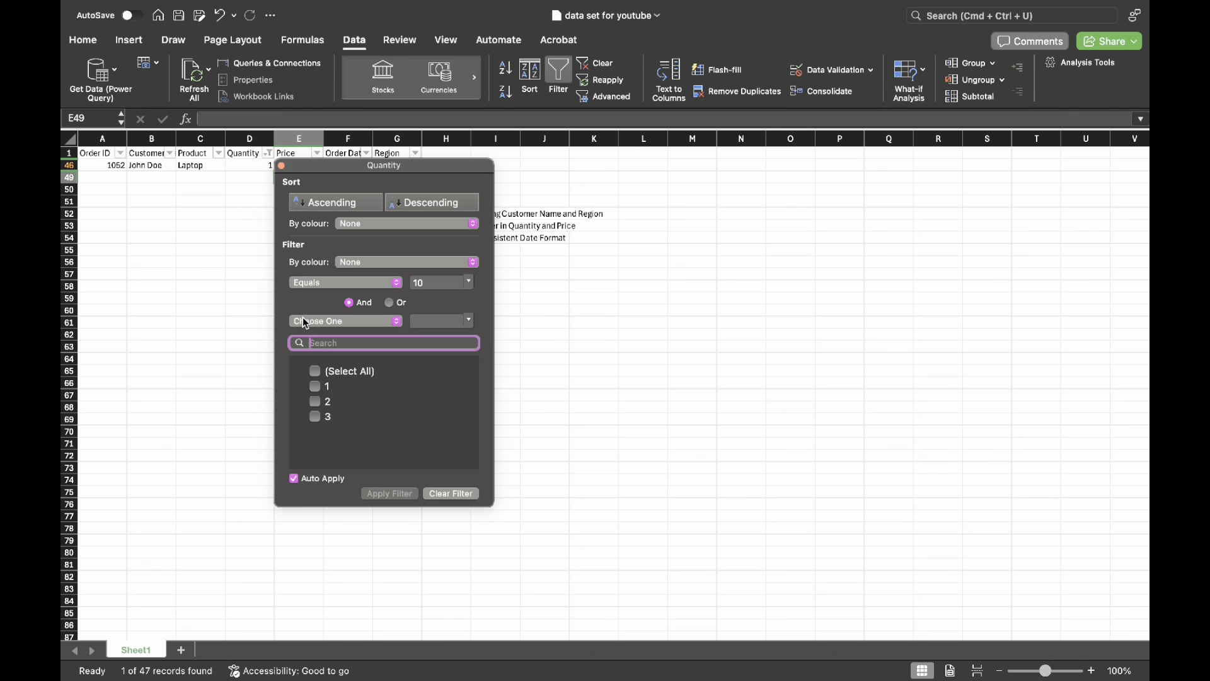
left_click(317, 373)
left_click(244, 393)
scroll(254, 260, "down", 5)
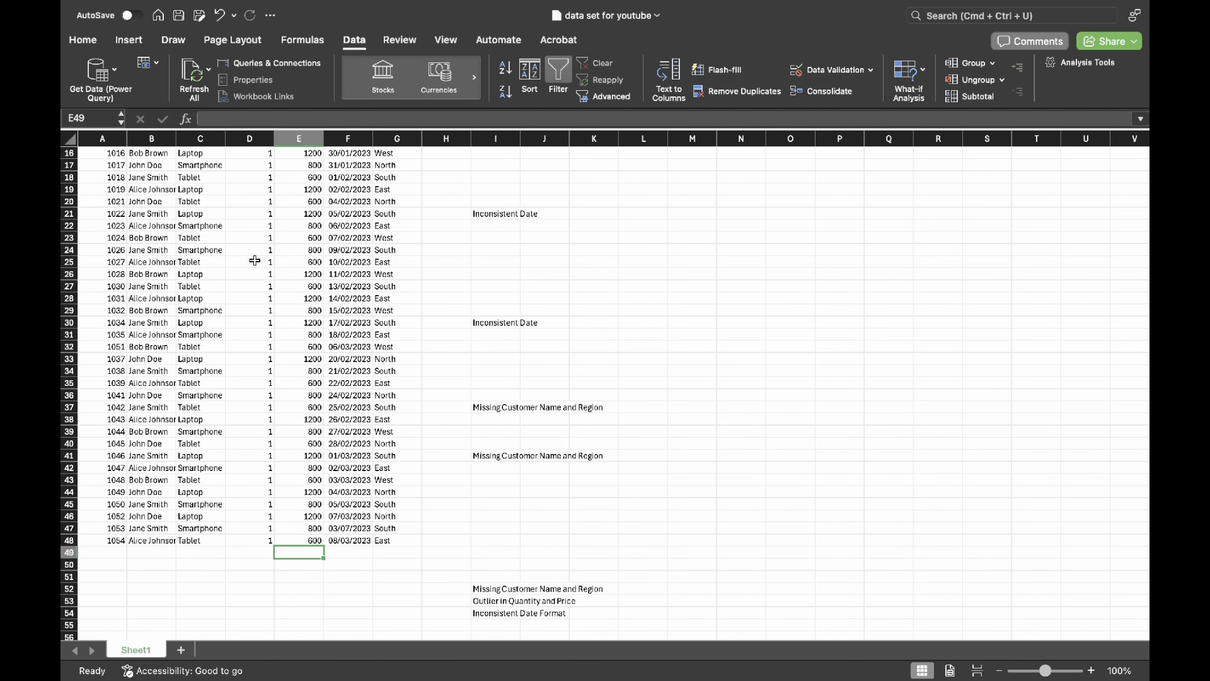
Clear all the data issue notes from column I.
left_click(487, 139)
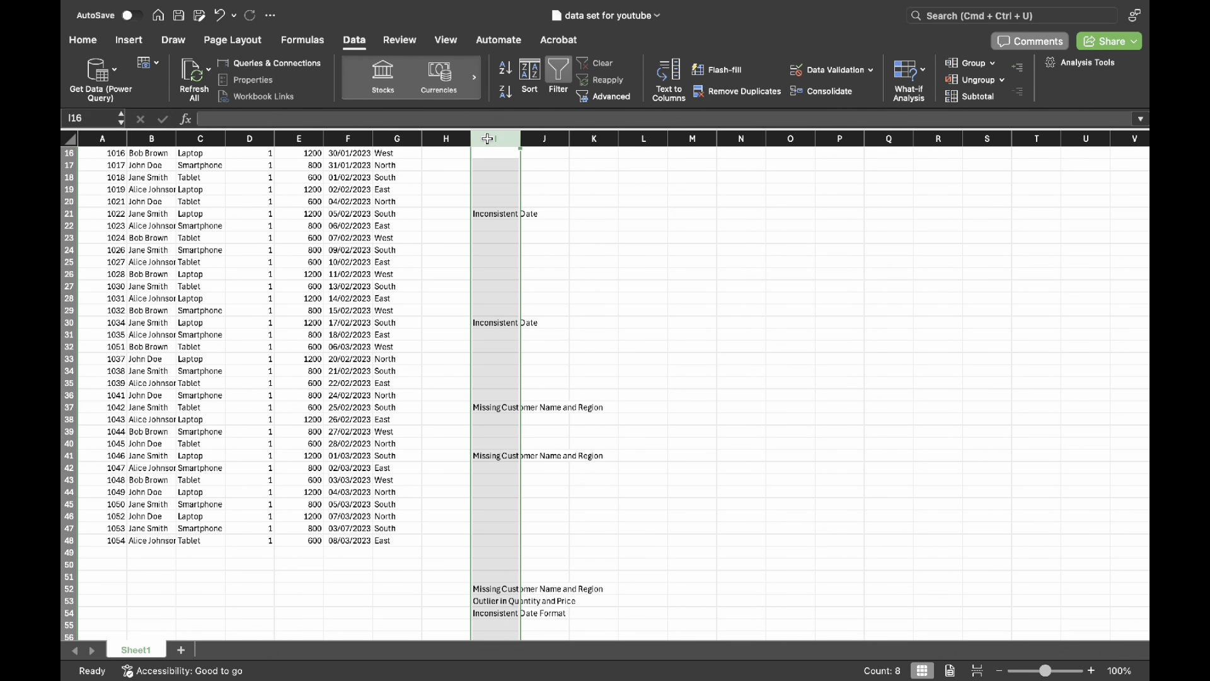
key("Delete")
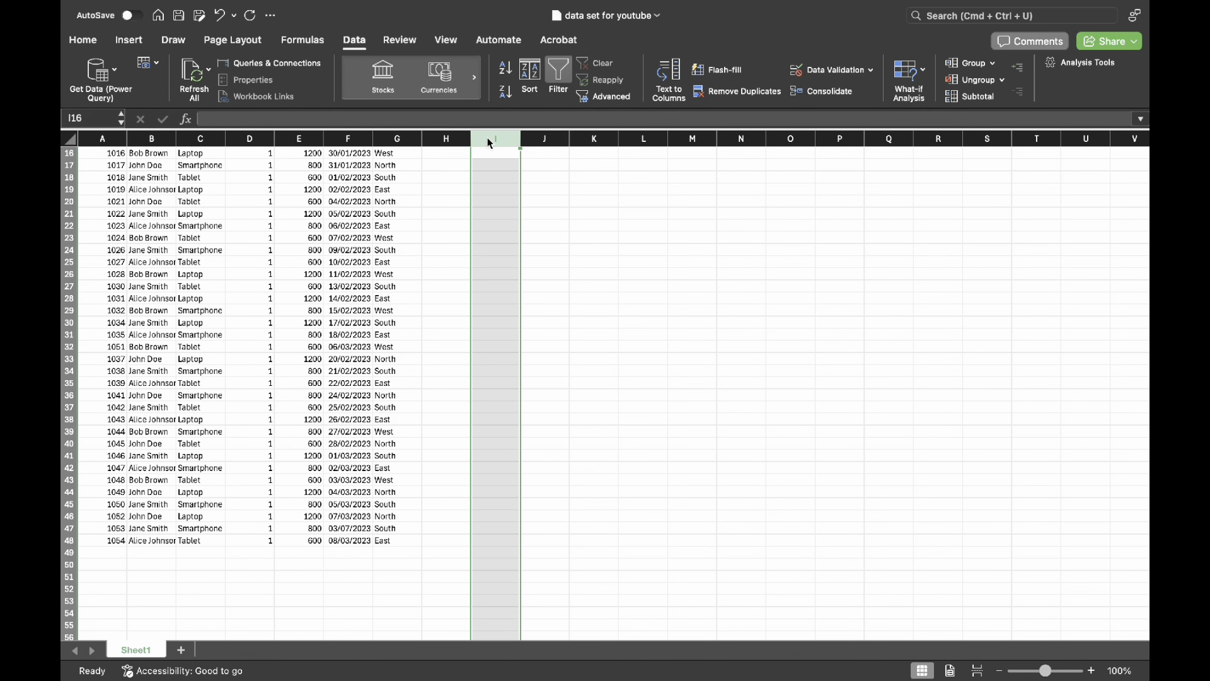
scroll(176, 313, "up", 10)
left_click(250, 248)
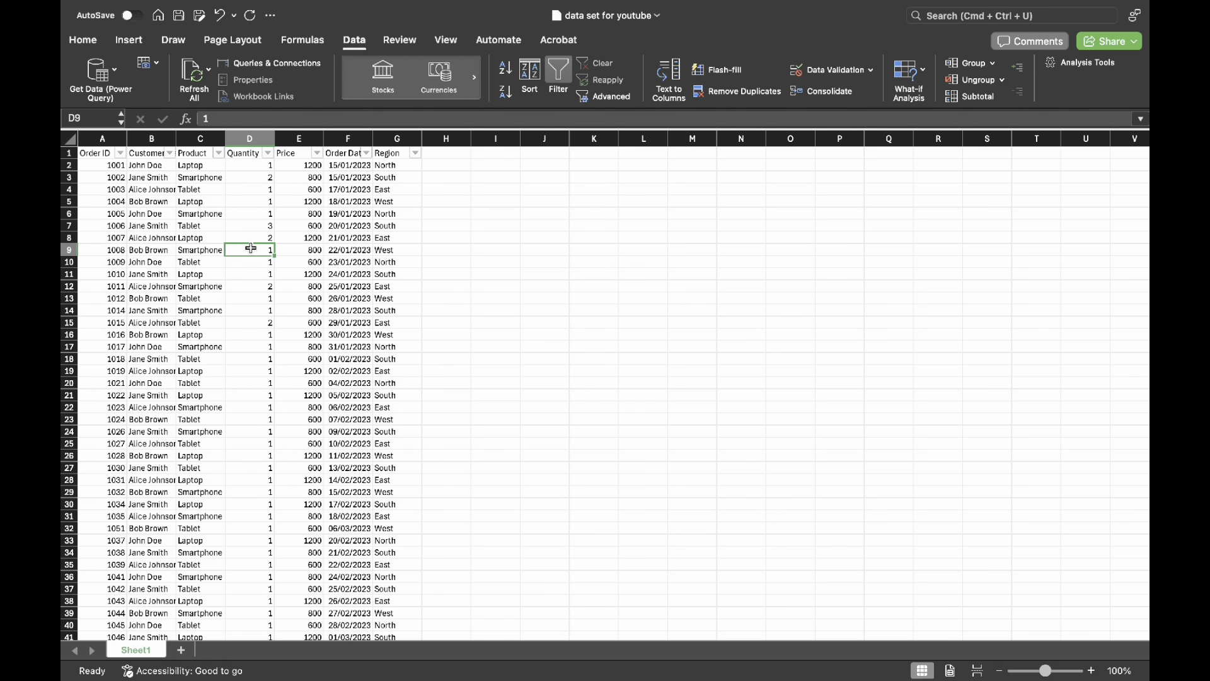
Convert the Order Date column with Text to Columns as delimited data without delimiters, using the DMY date format.
left_click(364, 165)
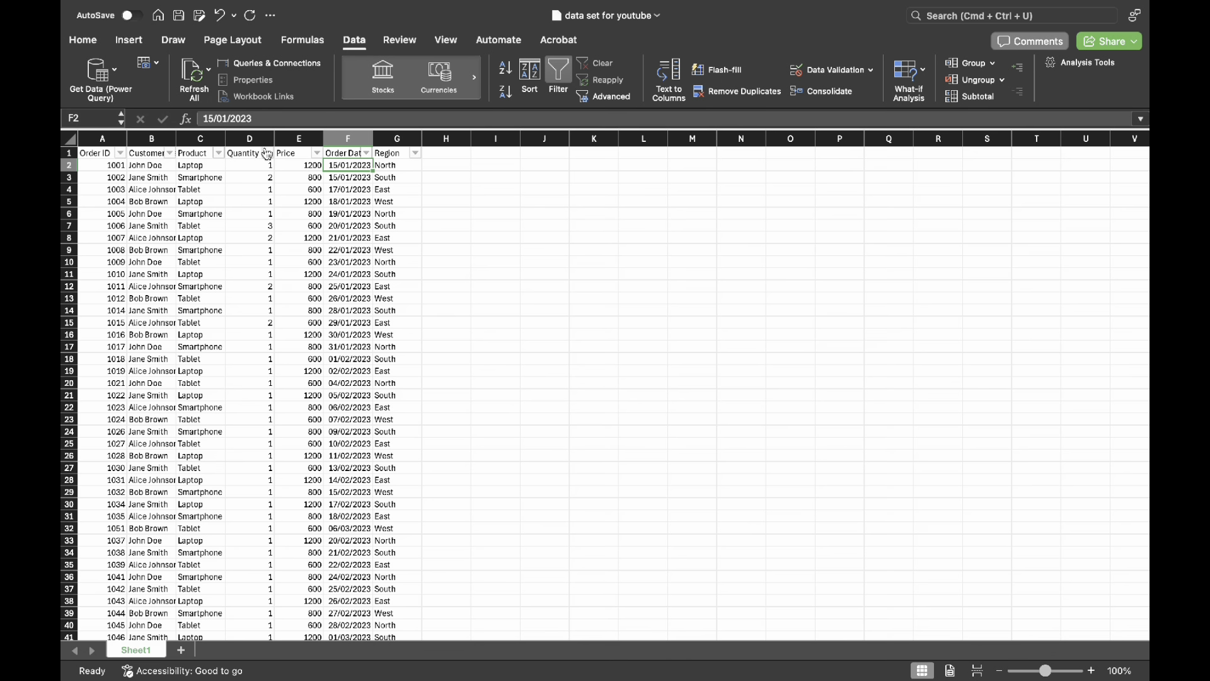
left_click(360, 136)
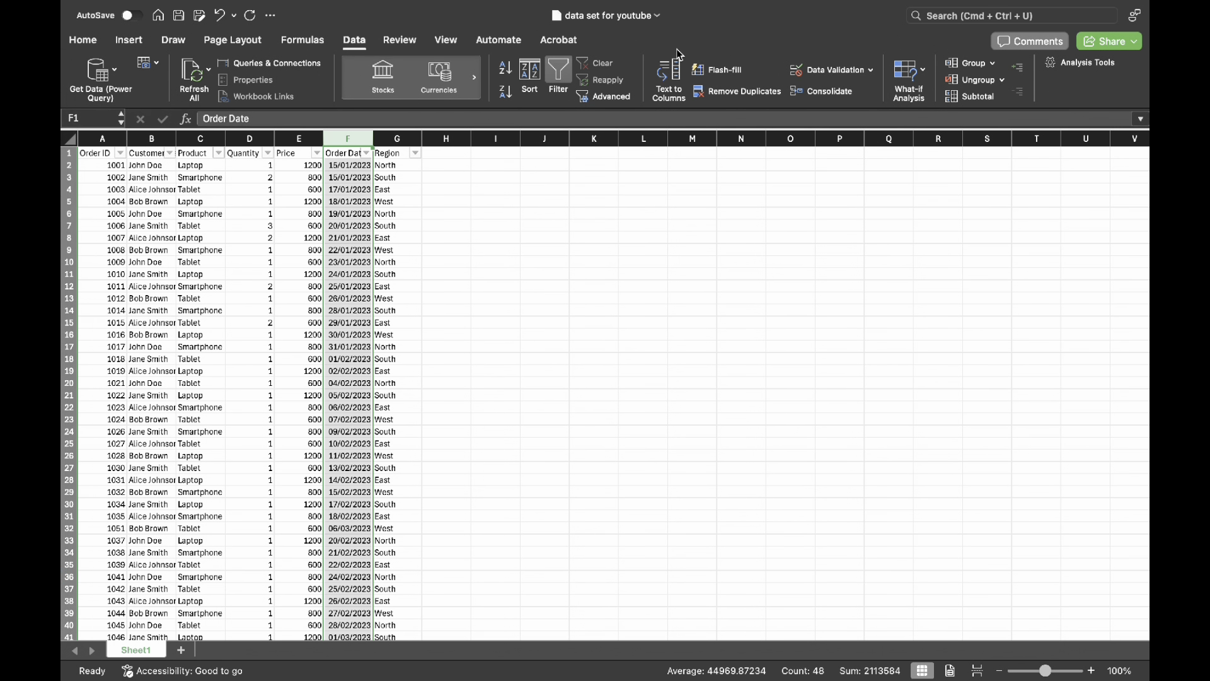
left_click(669, 71)
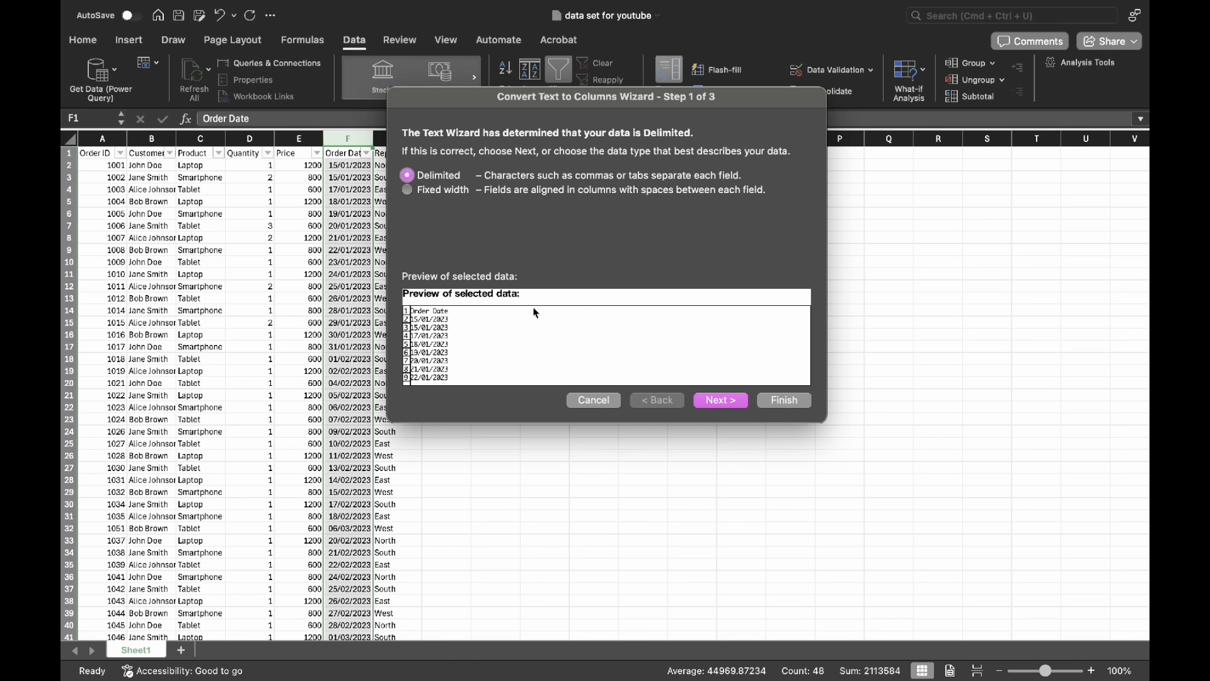
left_click(735, 402)
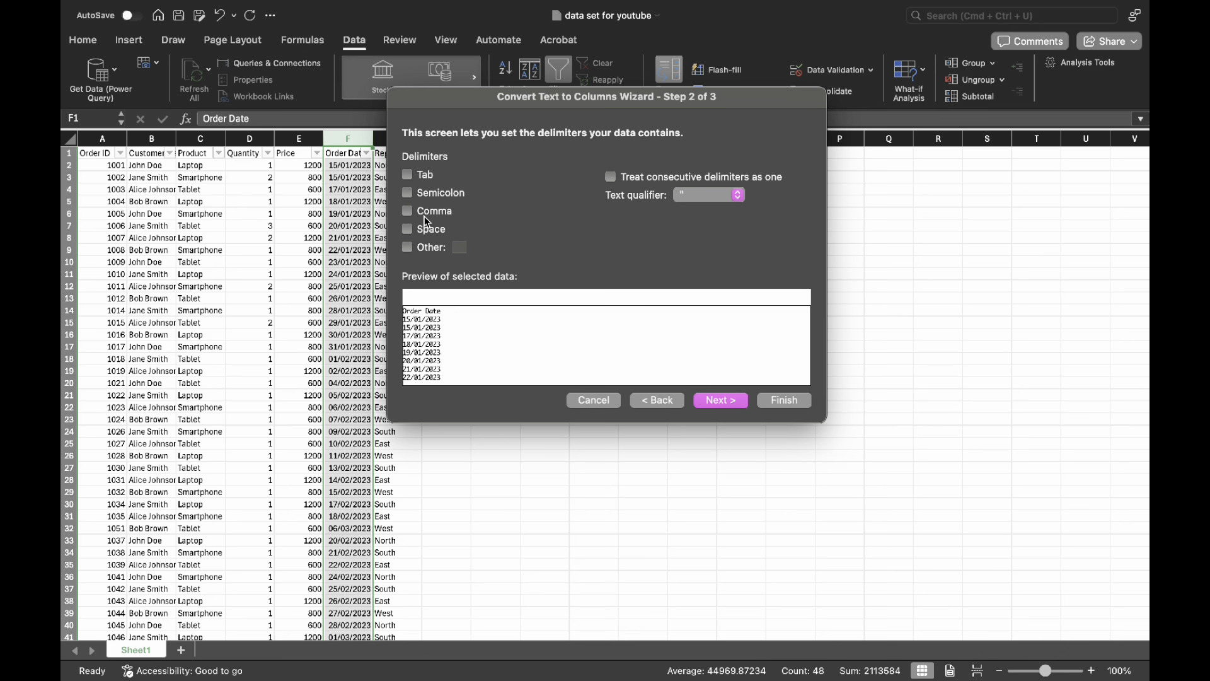
left_click(722, 401)
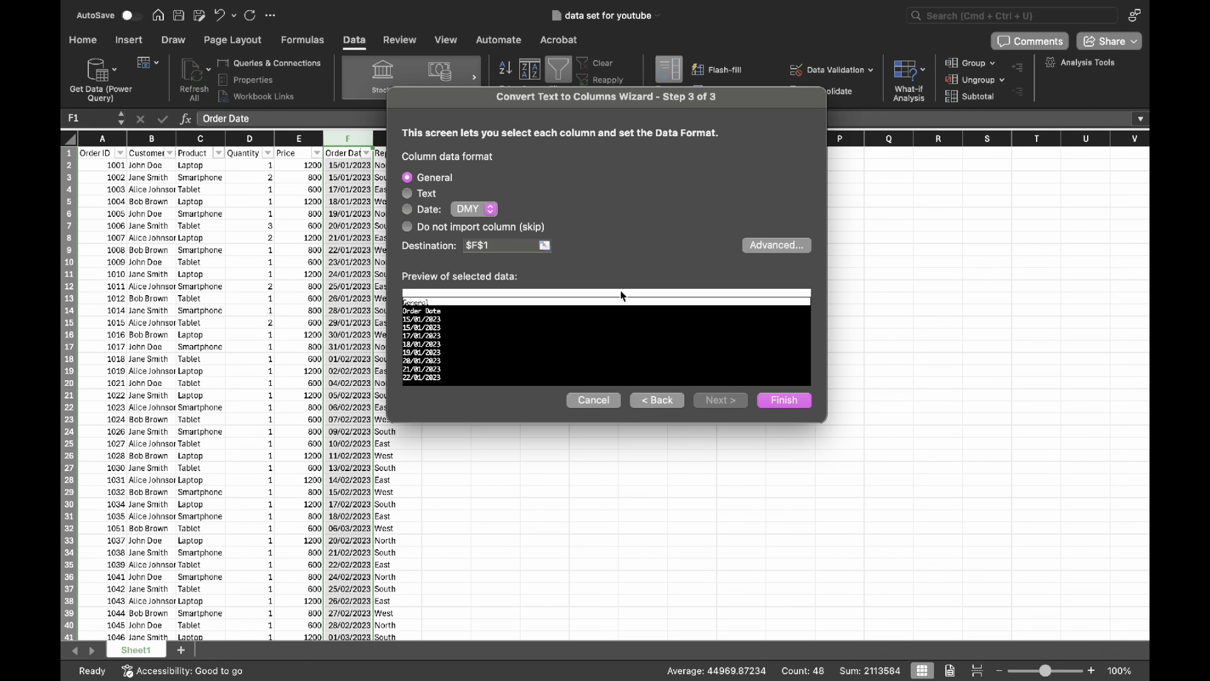
left_click(407, 209)
left_click(781, 403)
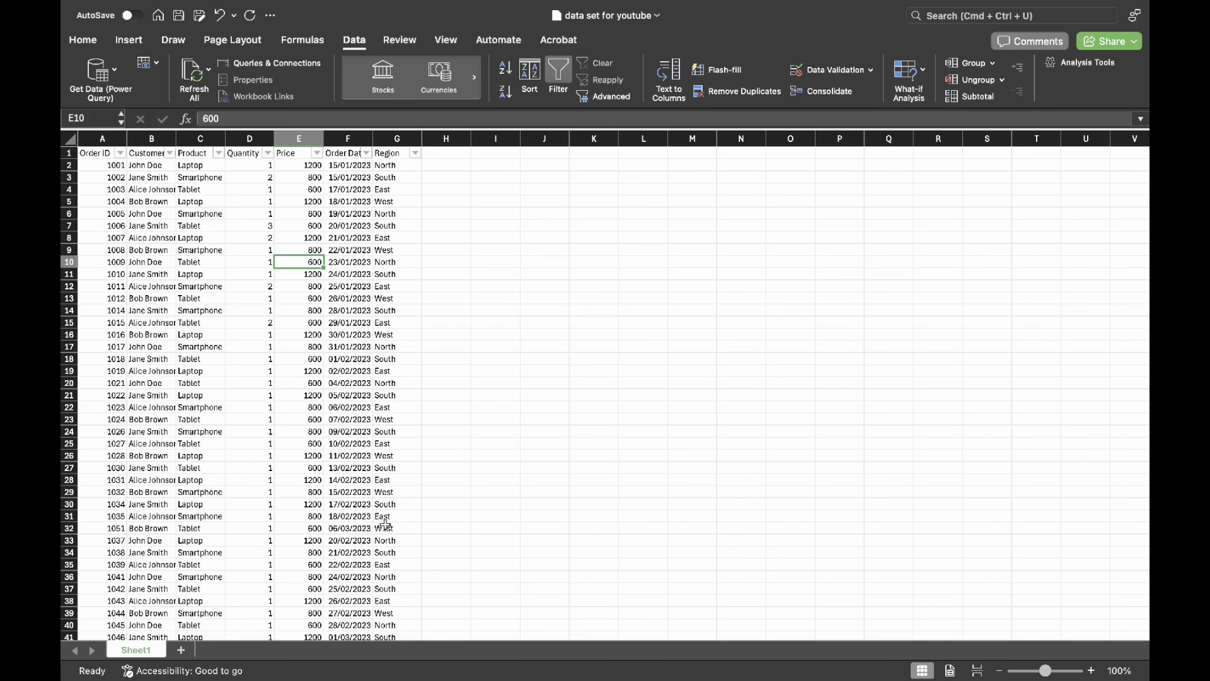
Create a pivot table on a new worksheet from the whole order data range Sheet1!$A$1:$G$48.
key("cmd+a")
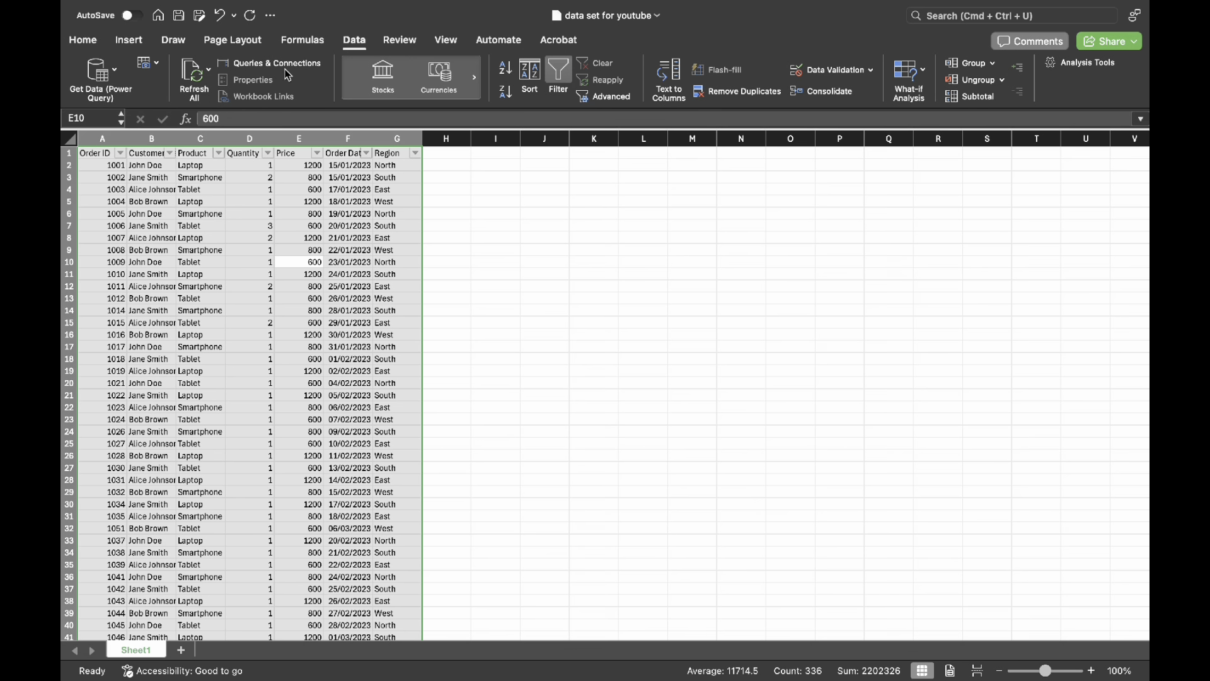
left_click(86, 43)
left_click(128, 41)
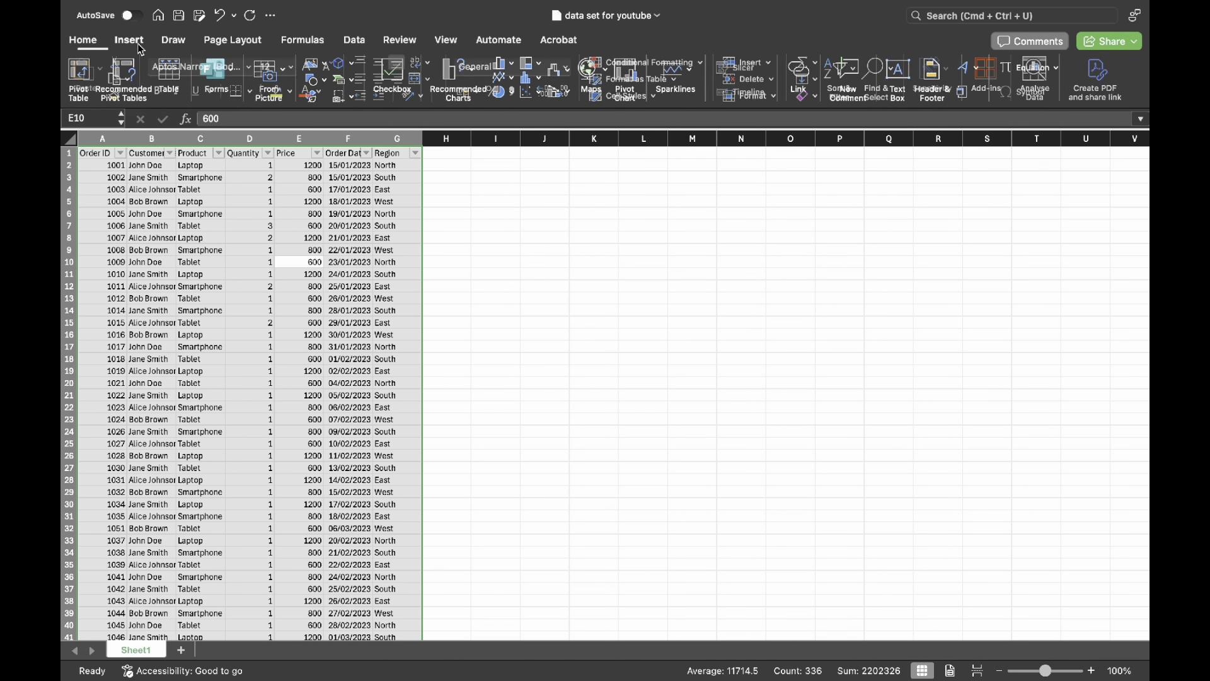
left_click(86, 72)
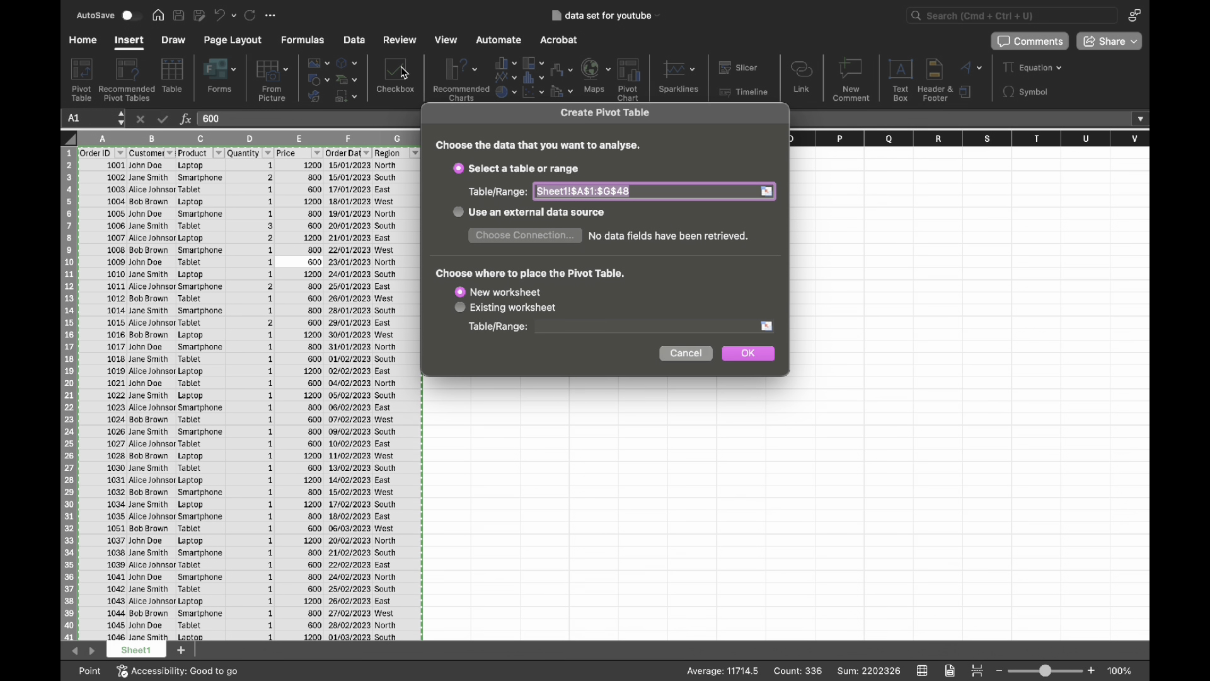
left_click(735, 357)
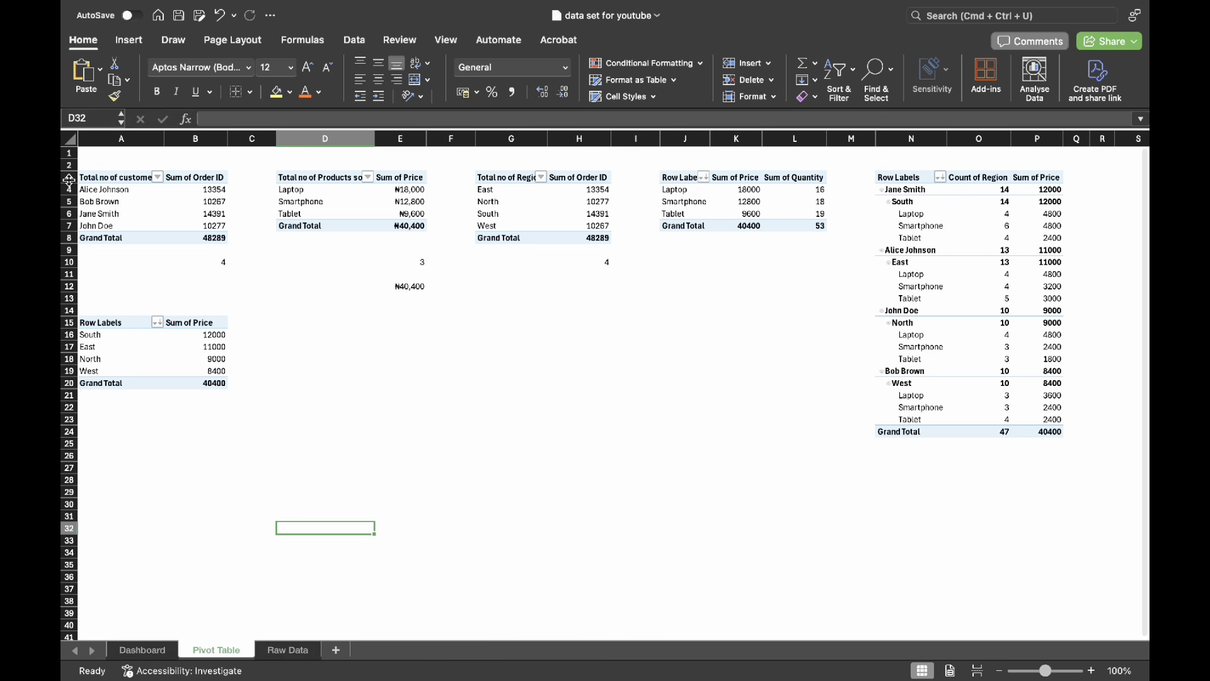
Examine the pivot tables and the sales dashboard, including the formula in B10 that counts the customers.
left_click(70, 181)
left_click(451, 358)
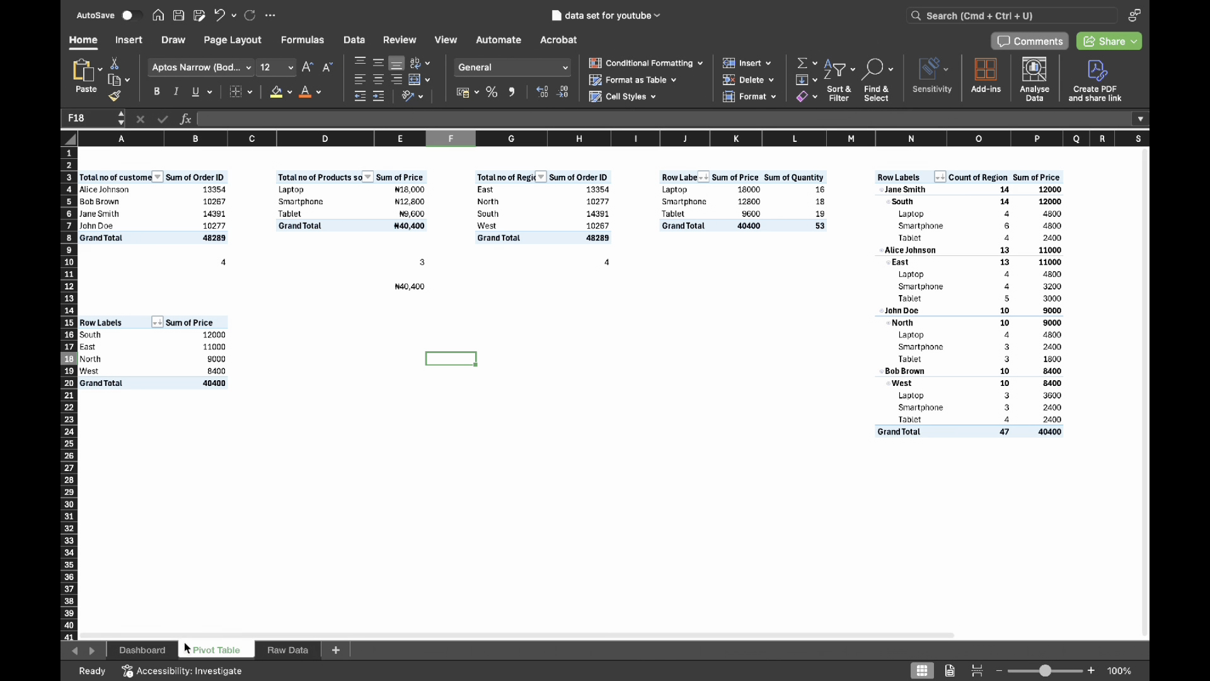
left_click(143, 649)
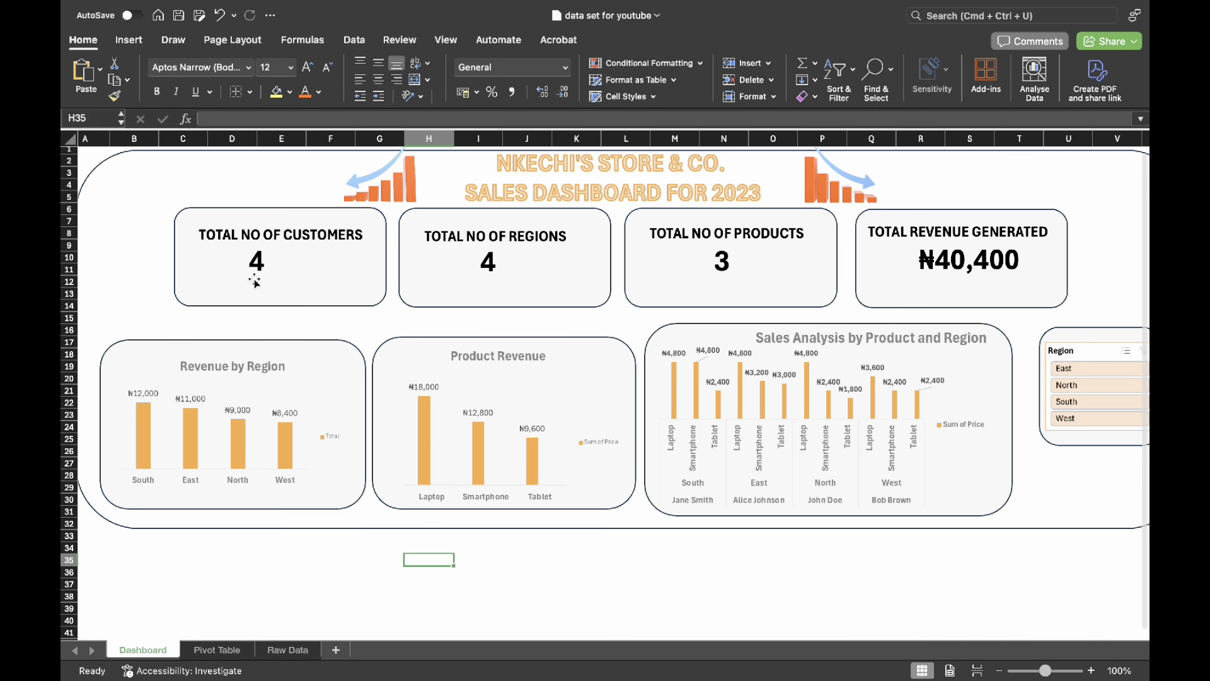
left_click(216, 649)
left_click(195, 262)
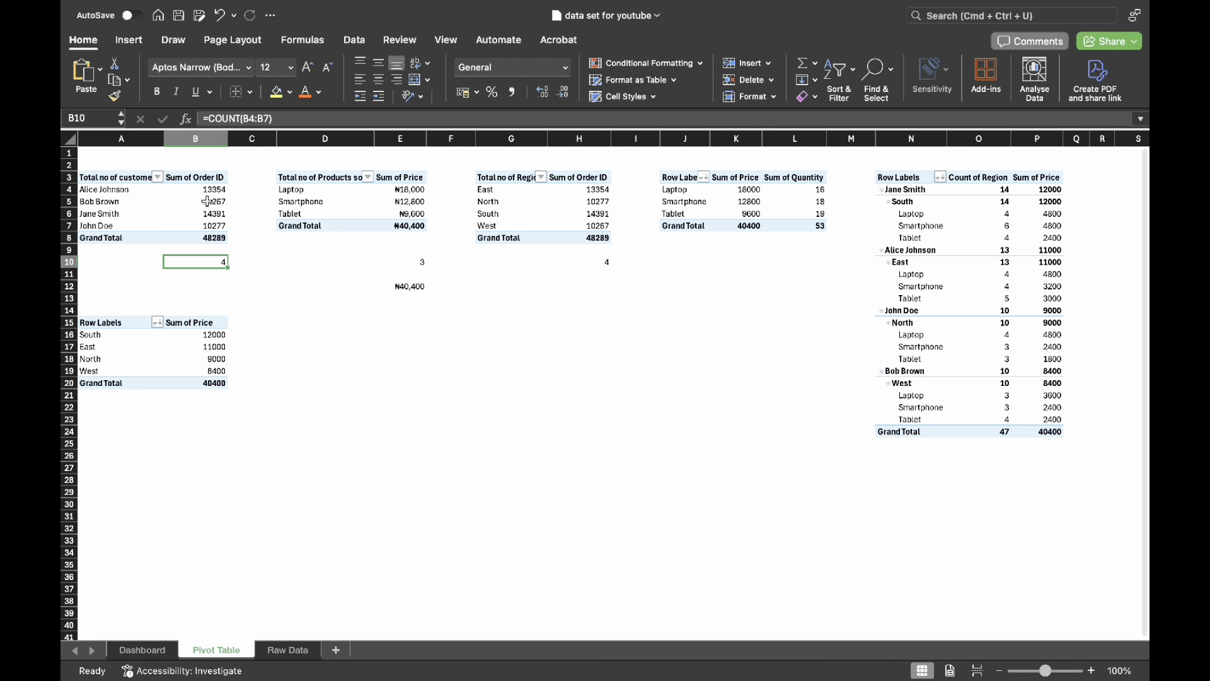
left_click(259, 119)
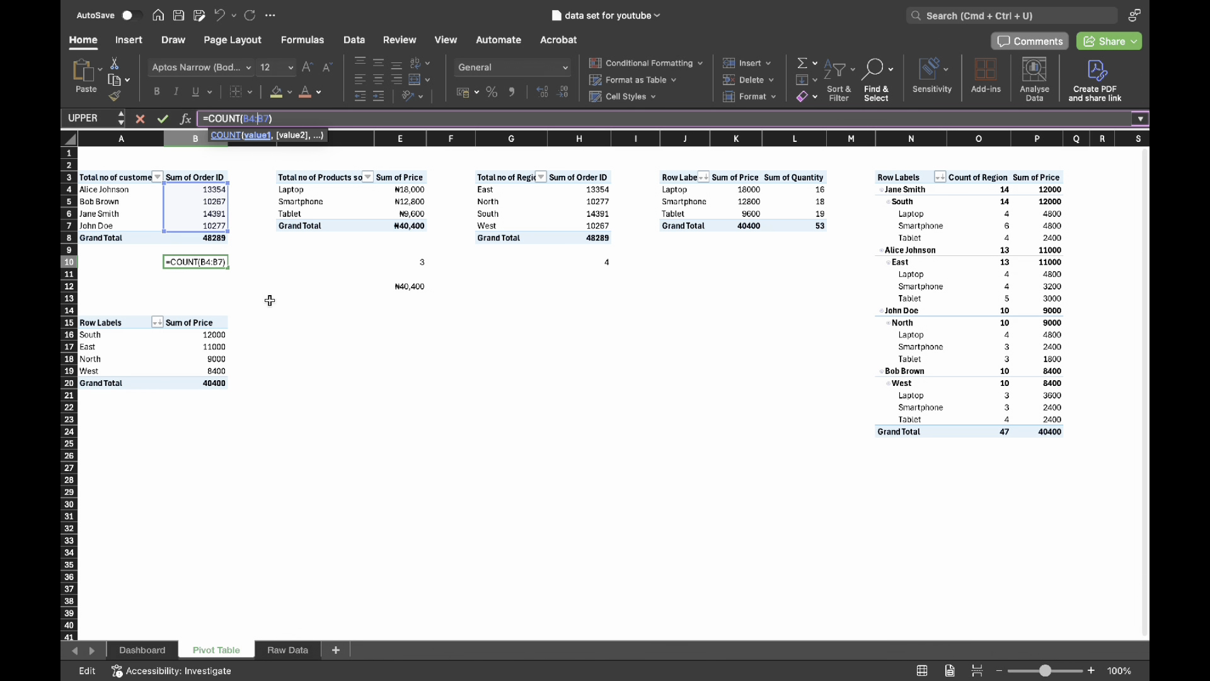
left_click(284, 358)
scroll(573, 297, "right", 5)
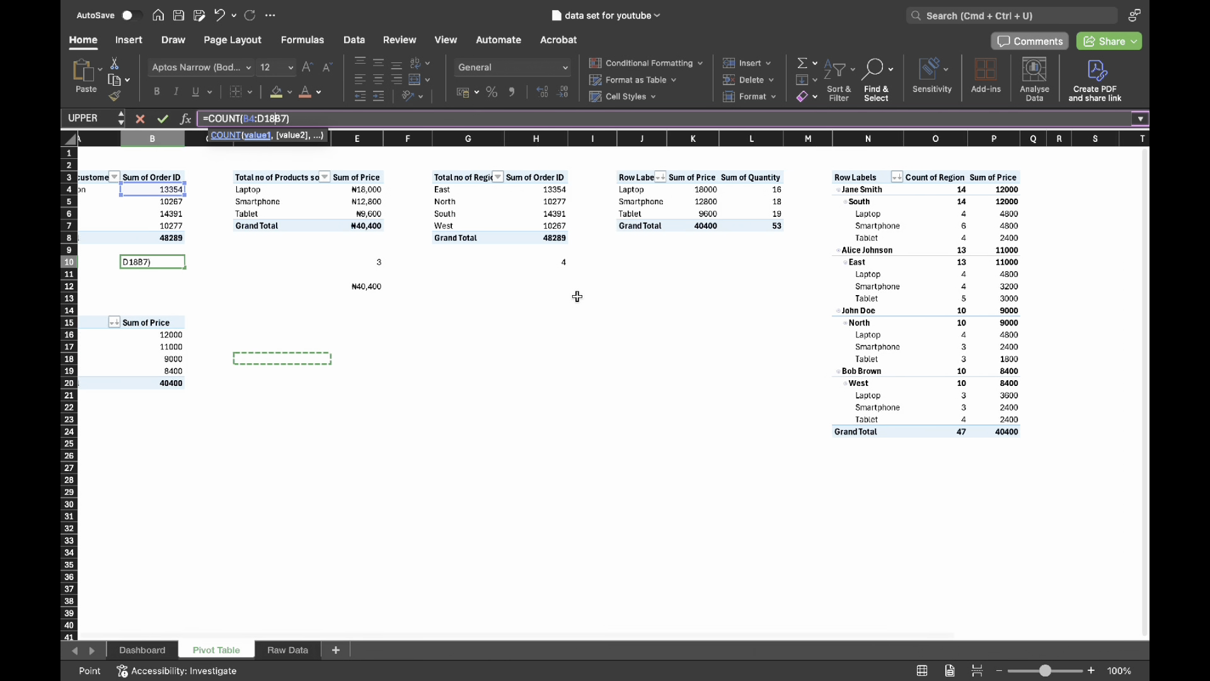
scroll(602, 353, "left", 1)
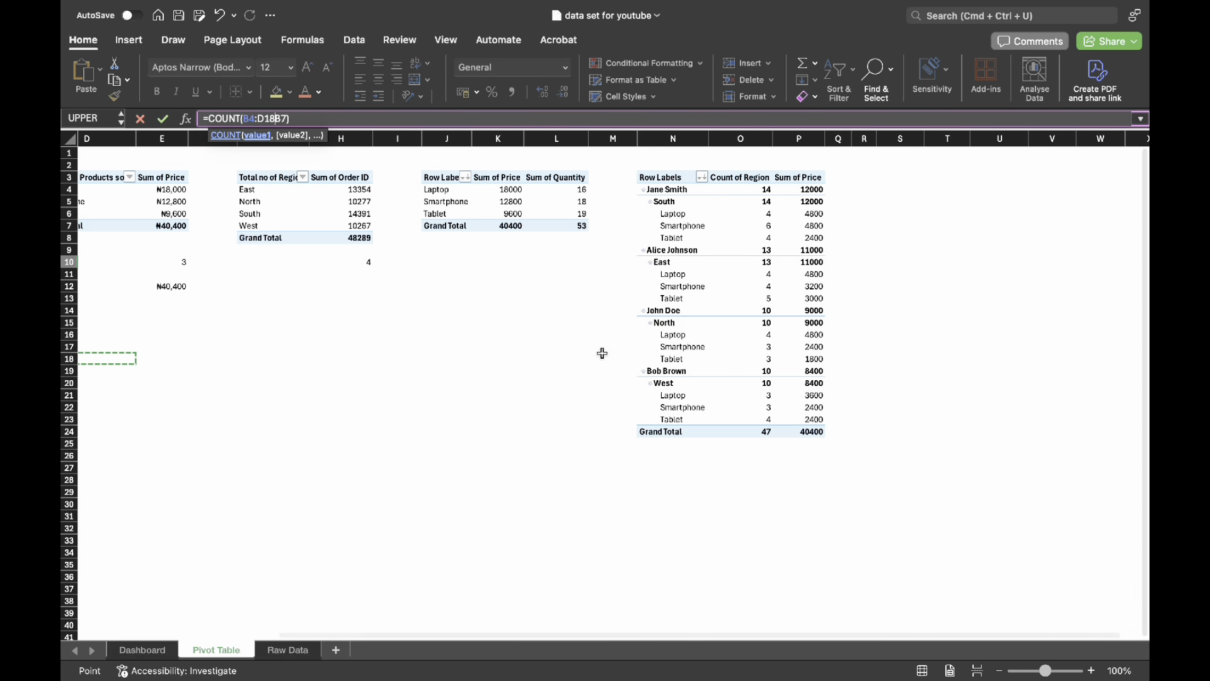
left_click(164, 643)
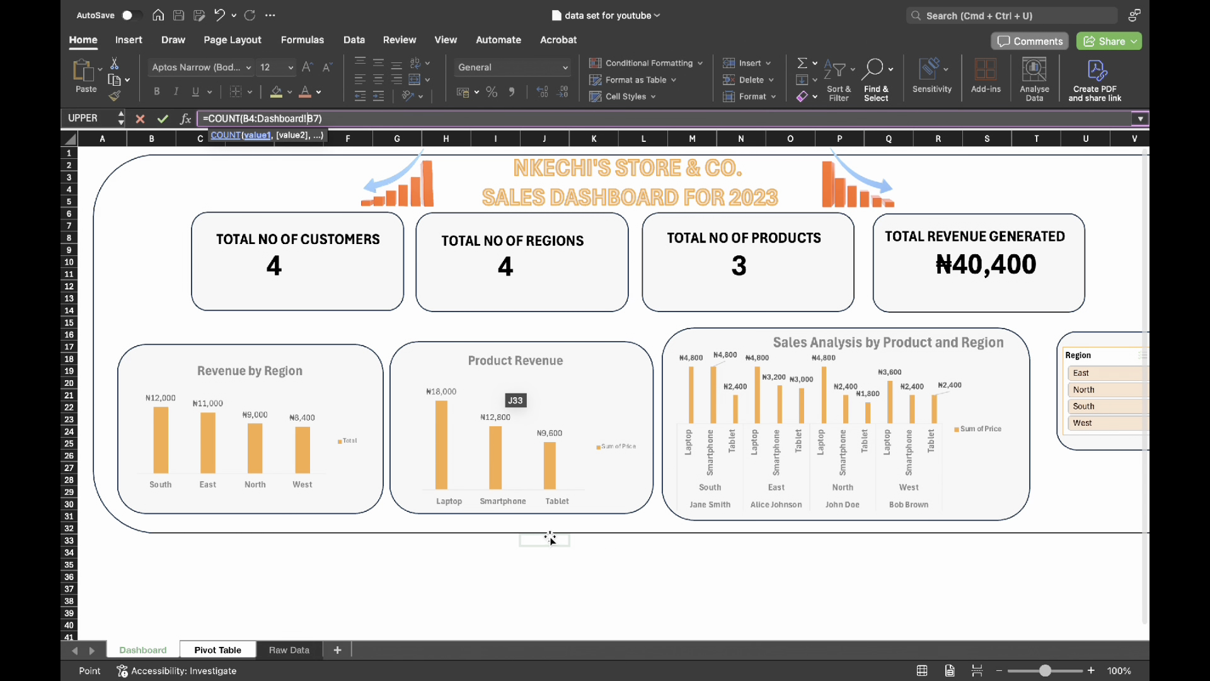
key("Escape")
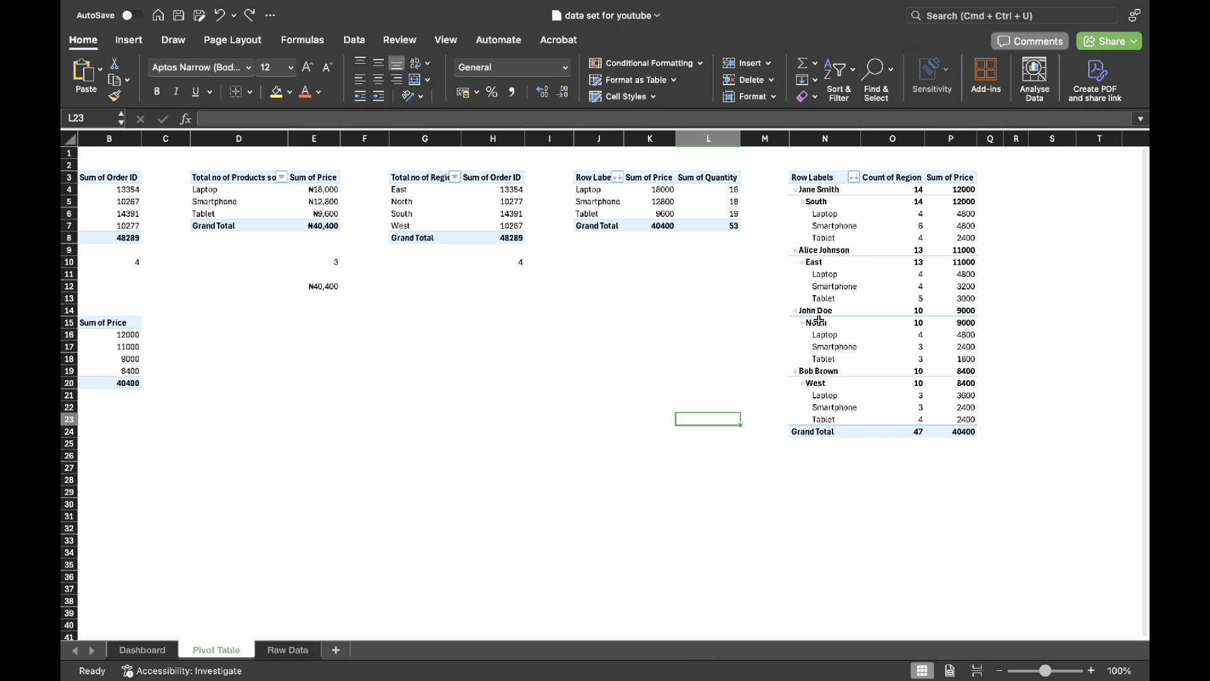